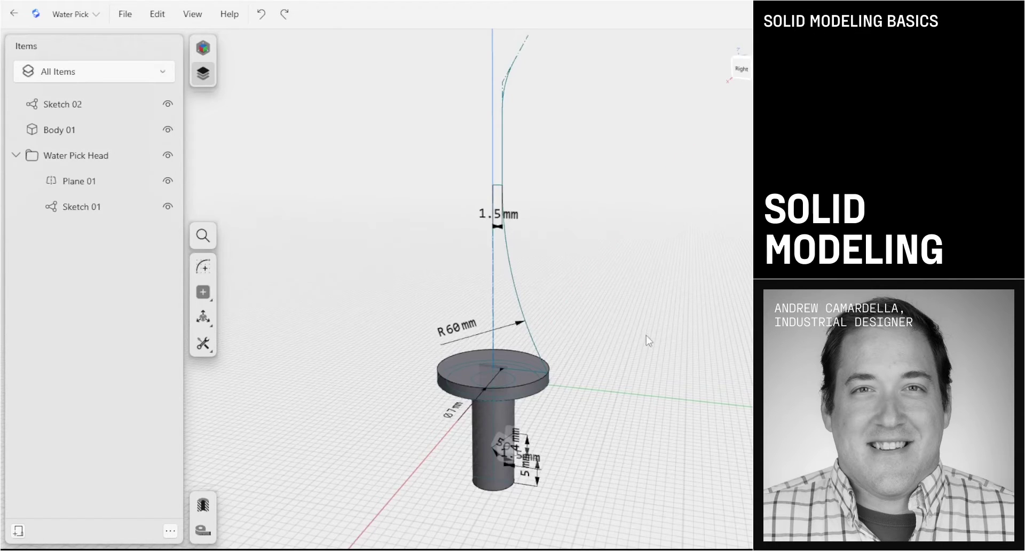
Hide the disc-and-shaft body to expose the small groove profile sketched inside the shaft.
{"action": "right_click_drag", "start_coordinate": [640, 333], "coordinate": [602, 346]}
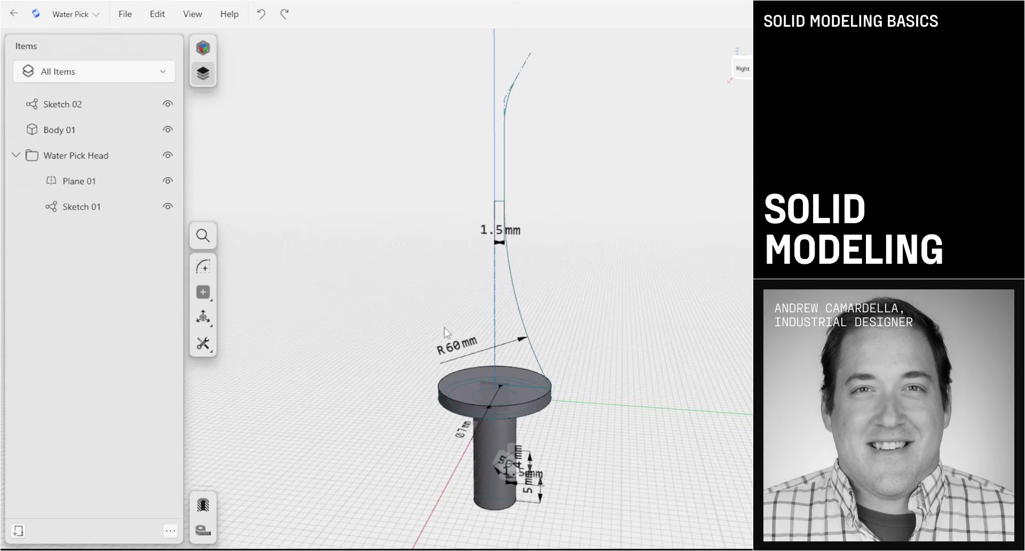
{"action": "right_click_drag", "start_coordinate": [573, 428], "coordinate": [656, 401]}
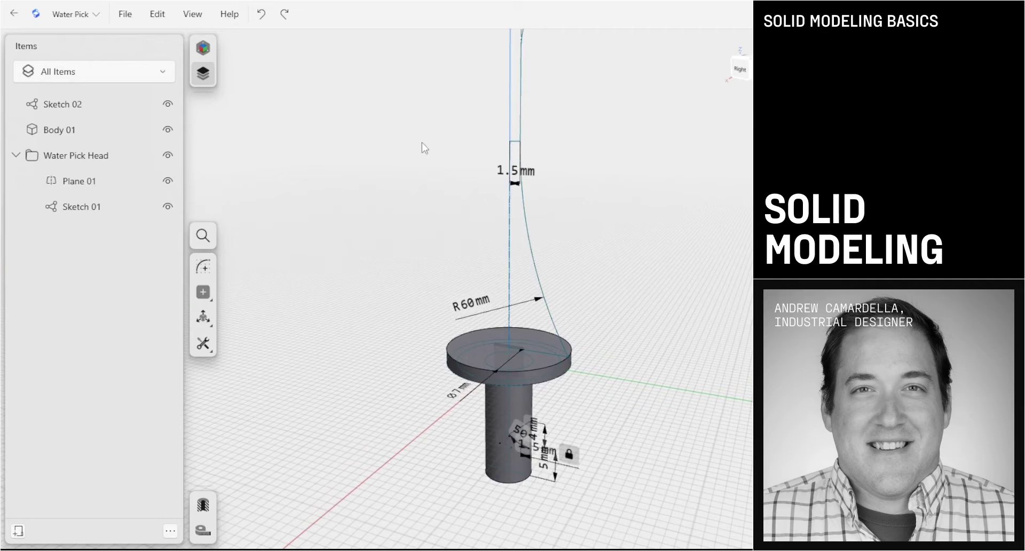
{"action": "middle_click_drag", "start_coordinate": [646, 321], "coordinate": [646, 359]}
{"action": "right_click_drag", "start_coordinate": [606, 513], "coordinate": [601, 391]}
{"action": "scroll", "coordinate": [600, 390], "scroll_direction": "up", "scroll_amount": 5}
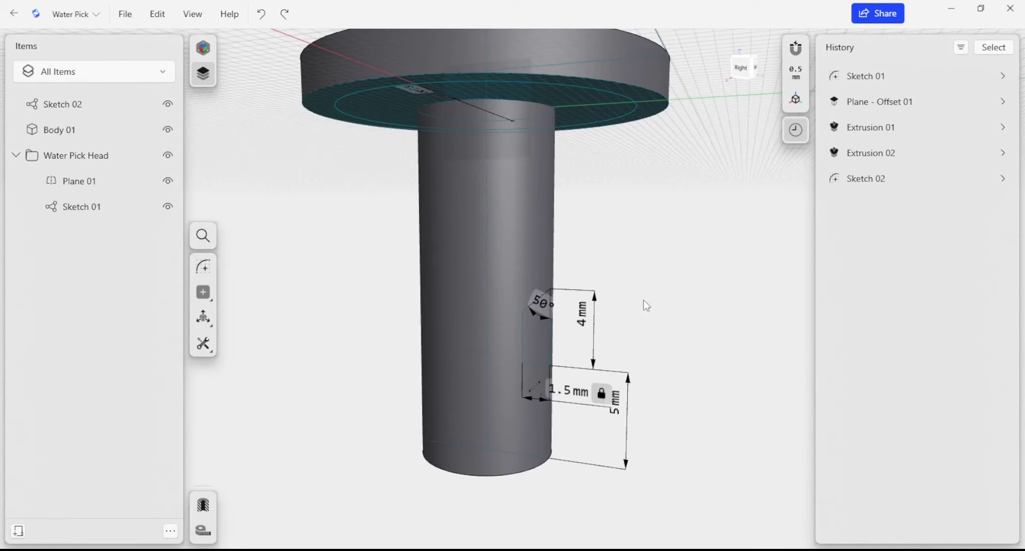
{"action": "scroll", "coordinate": [621, 293], "scroll_direction": "down", "scroll_amount": 3}
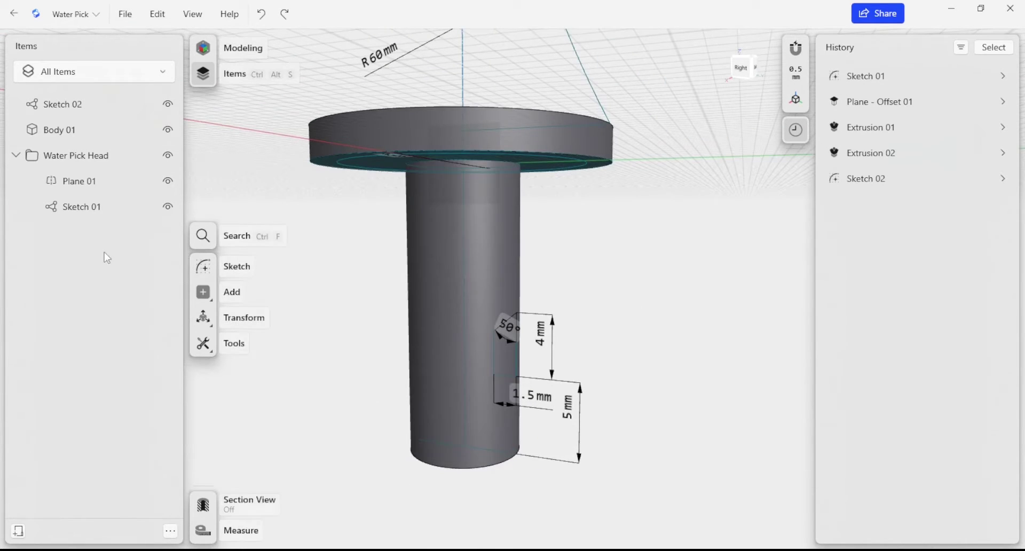
{"action": "left_click", "coordinate": [452, 234]}
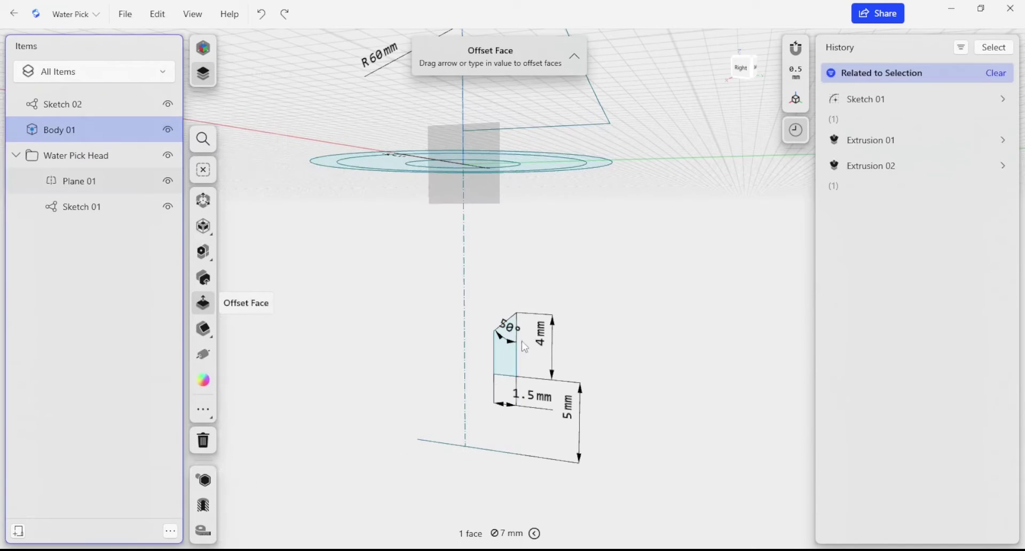
{"action": "key", "text": "Escape"}
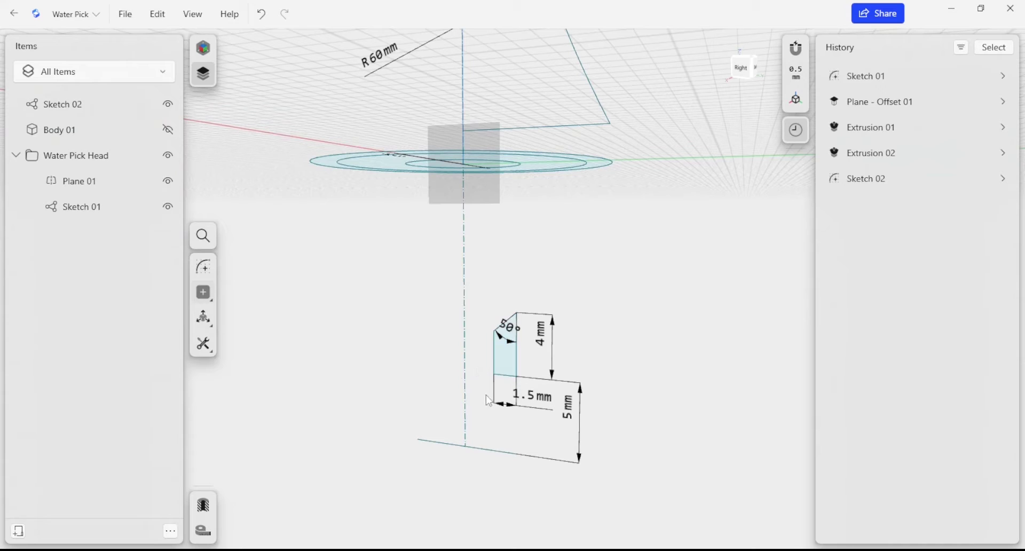
Revolve the small groove profile with the 50° slanted edge 360° around the shaft's vertical centre axis.
{"action": "left_click", "coordinate": [507, 359]}
{"action": "left_click", "coordinate": [505, 353]}
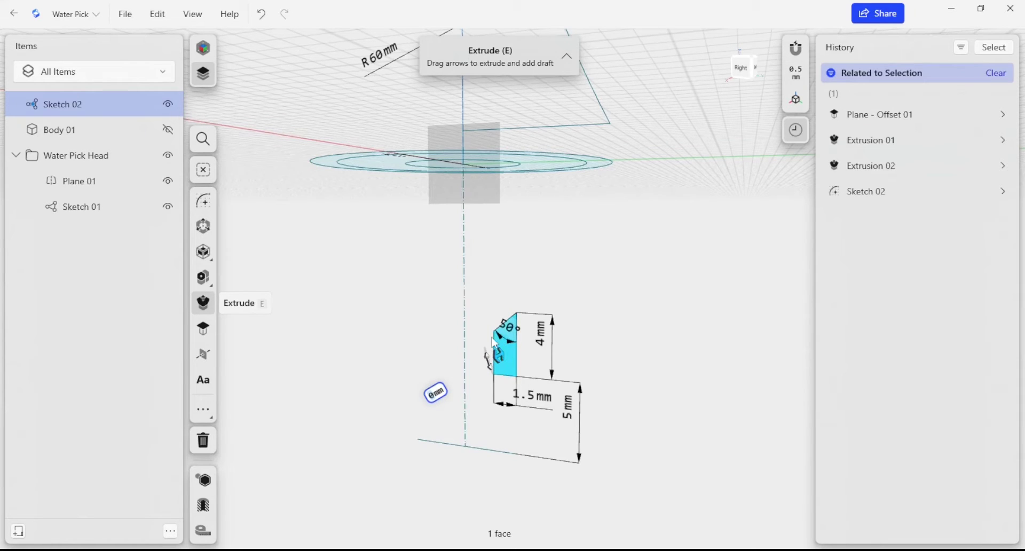
{"action": "left_click", "coordinate": [465, 309]}
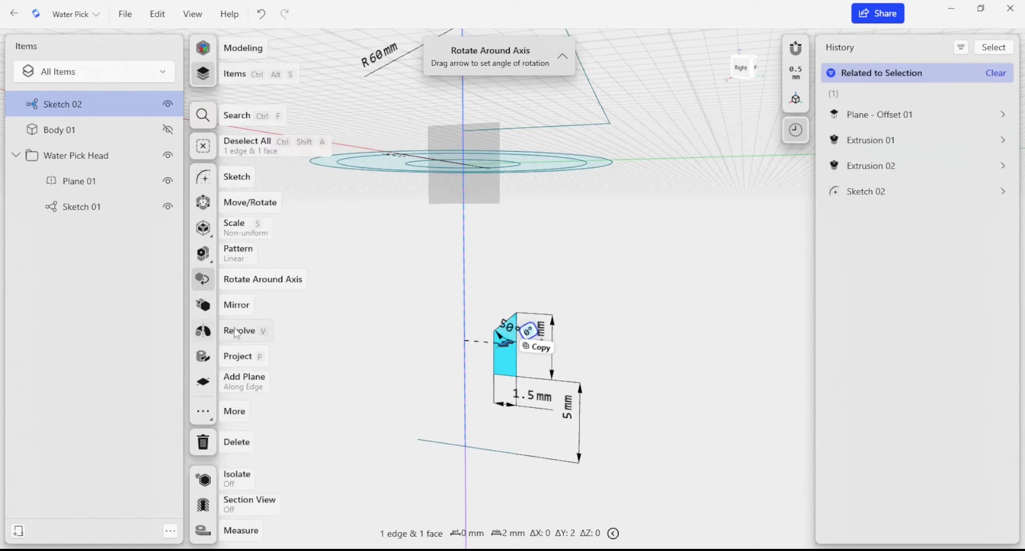
{"action": "left_click", "coordinate": [242, 335]}
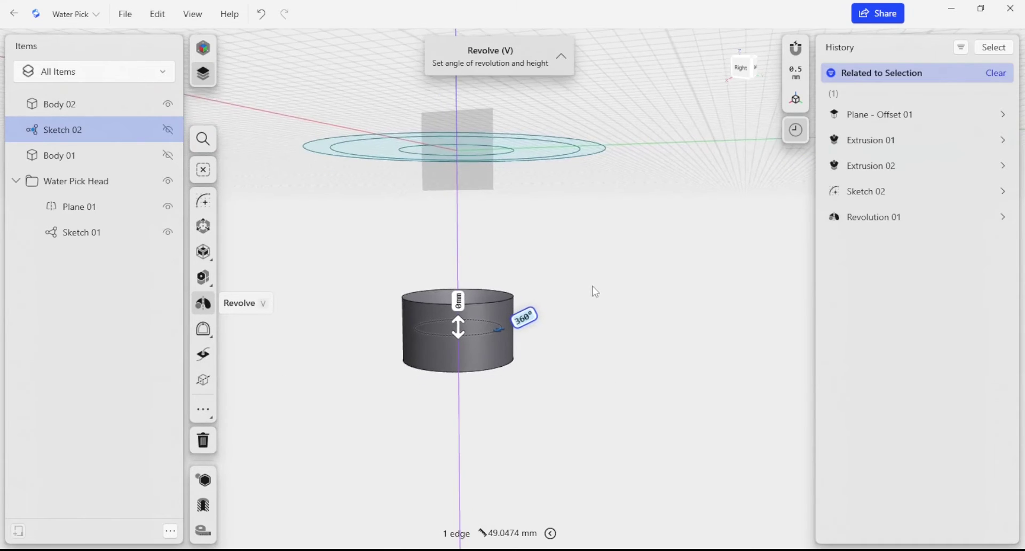
{"action": "right_click_drag", "start_coordinate": [590, 320], "coordinate": [601, 350]}
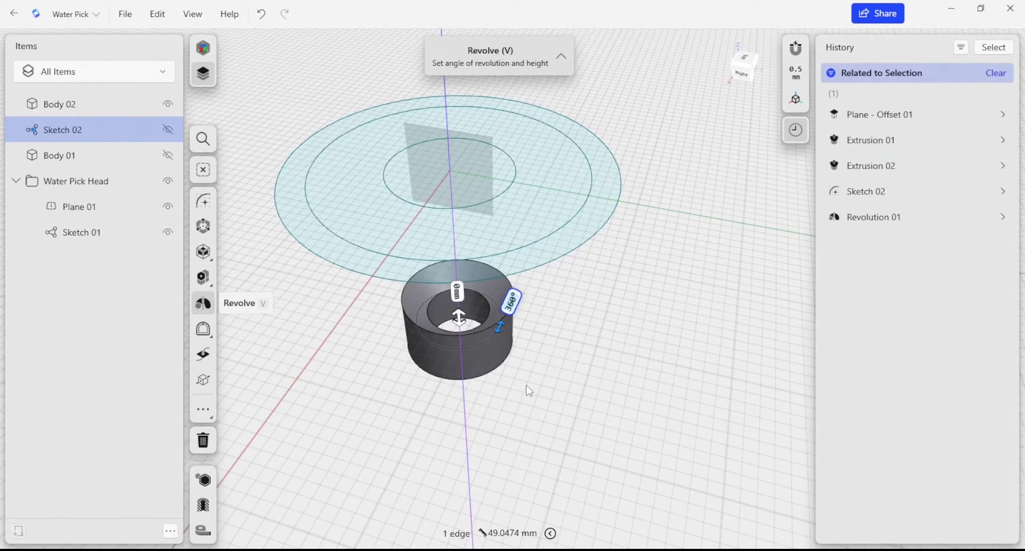
{"action": "key", "text": "Escape"}
{"action": "key", "text": "Escape"}
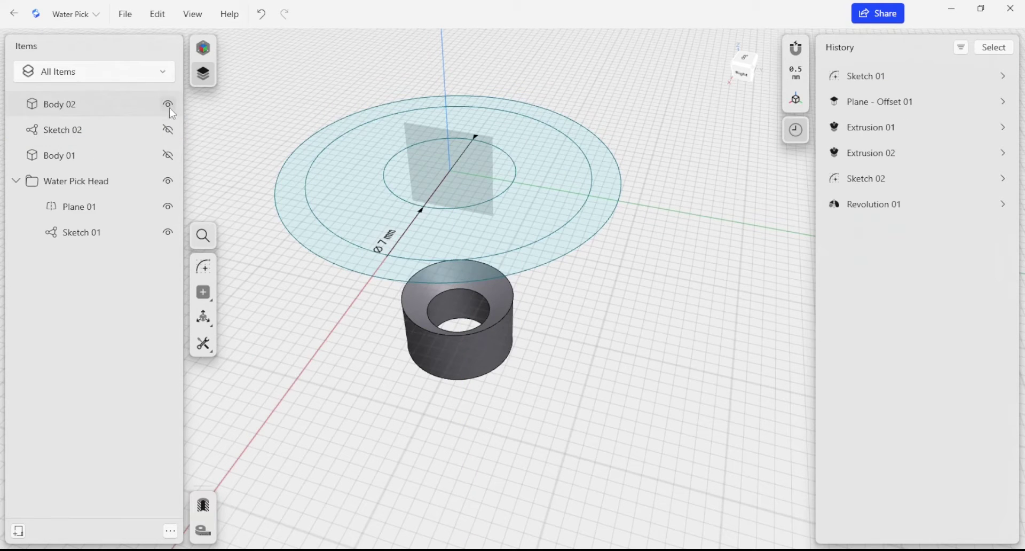
Show the disc-and-shaft body again and subtract the revolved ring from it, keeping none of the originals.
{"action": "left_click", "coordinate": [169, 155]}
{"action": "right_click_drag", "start_coordinate": [278, 256], "coordinate": [504, 300]}
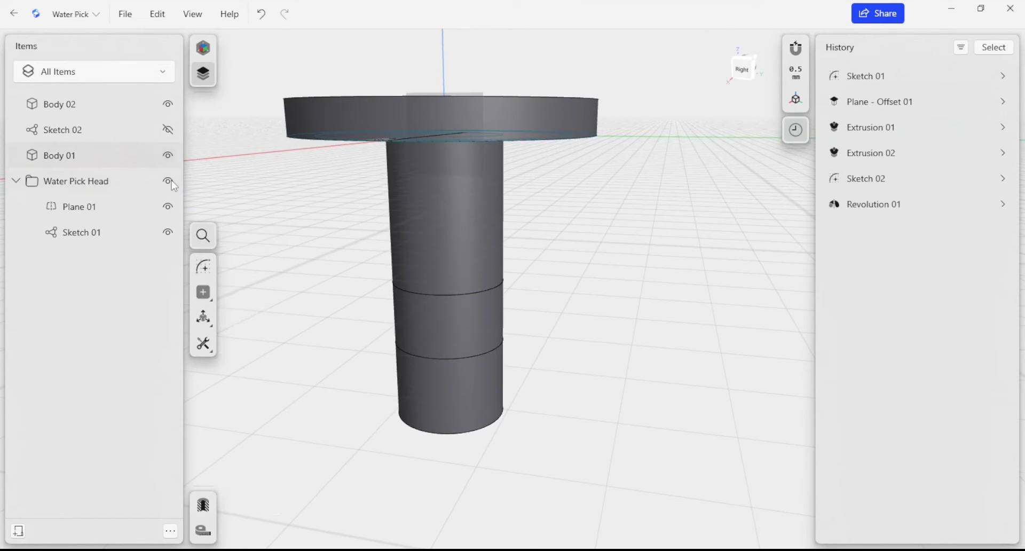
{"action": "left_click", "coordinate": [466, 334]}
{"action": "key", "text": "m"}
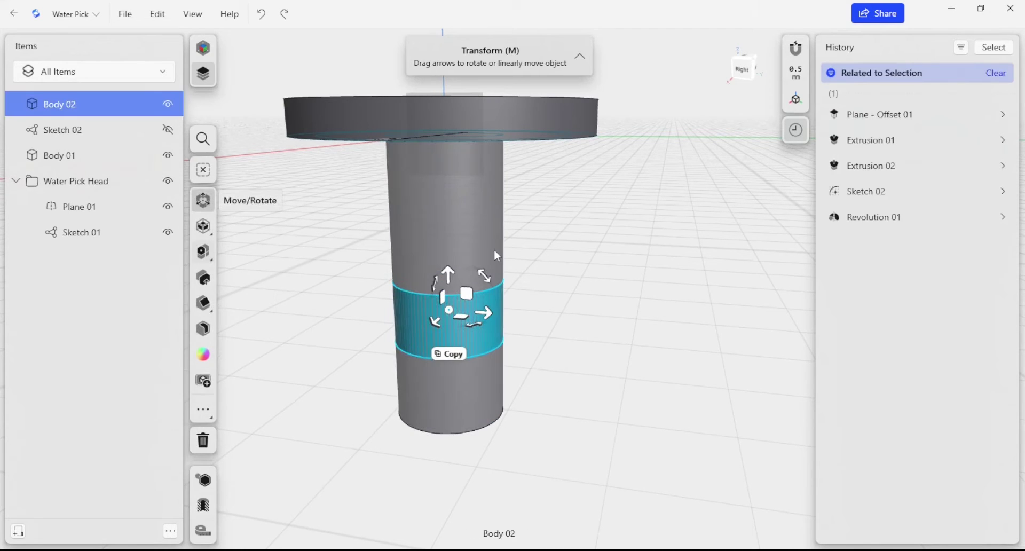
{"action": "left_click", "coordinate": [494, 249]}
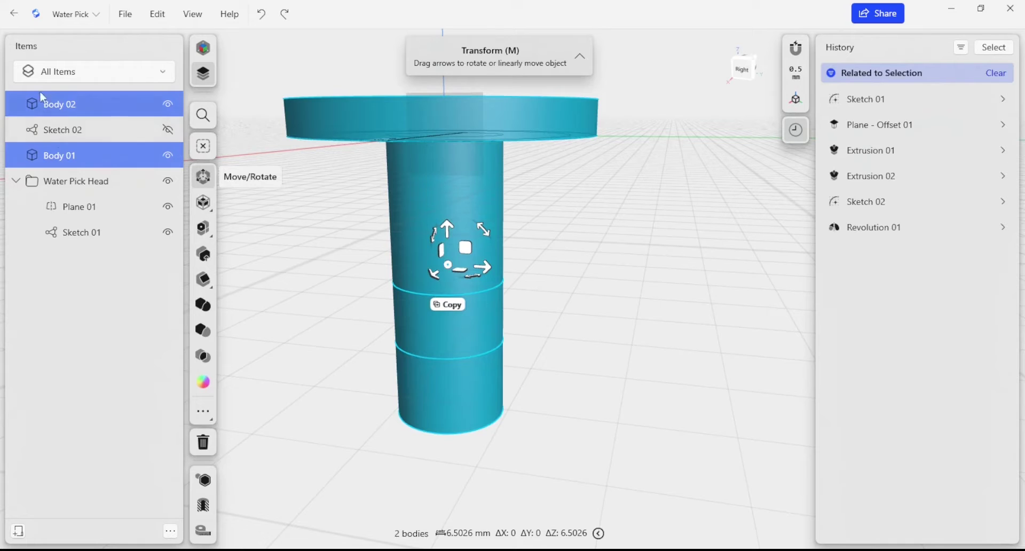
{"action": "left_click", "coordinate": [201, 330]}
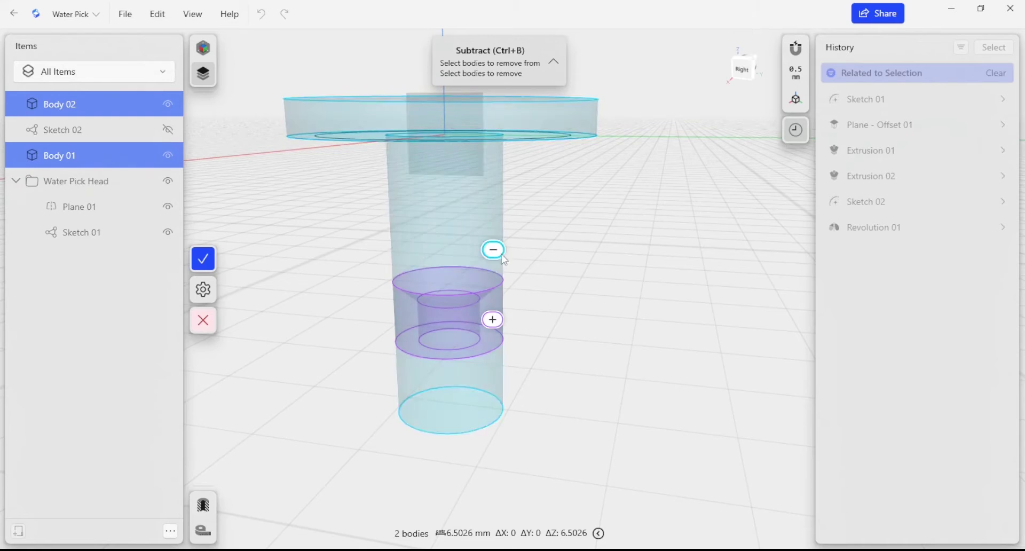
{"action": "left_click", "coordinate": [493, 320]}
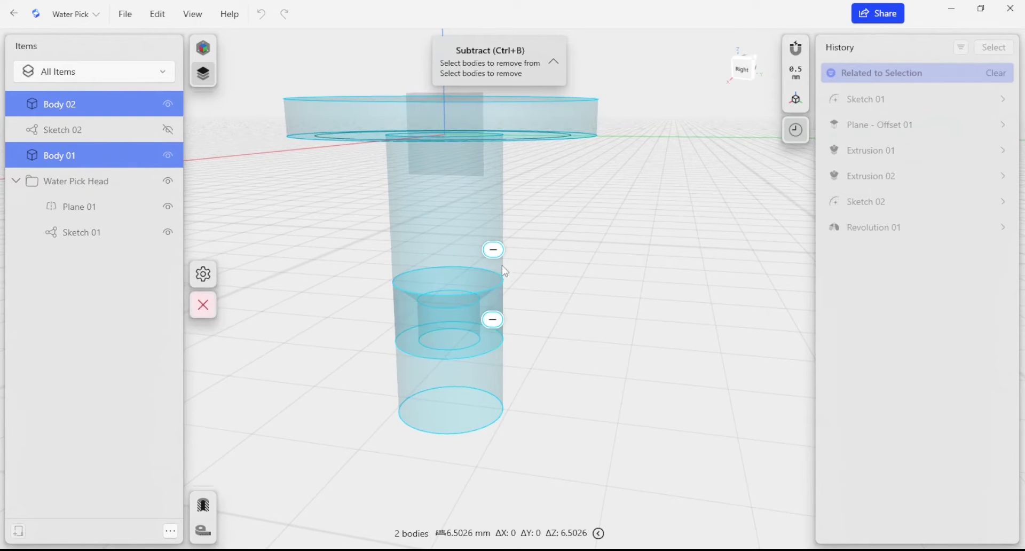
{"action": "left_click", "coordinate": [493, 250]}
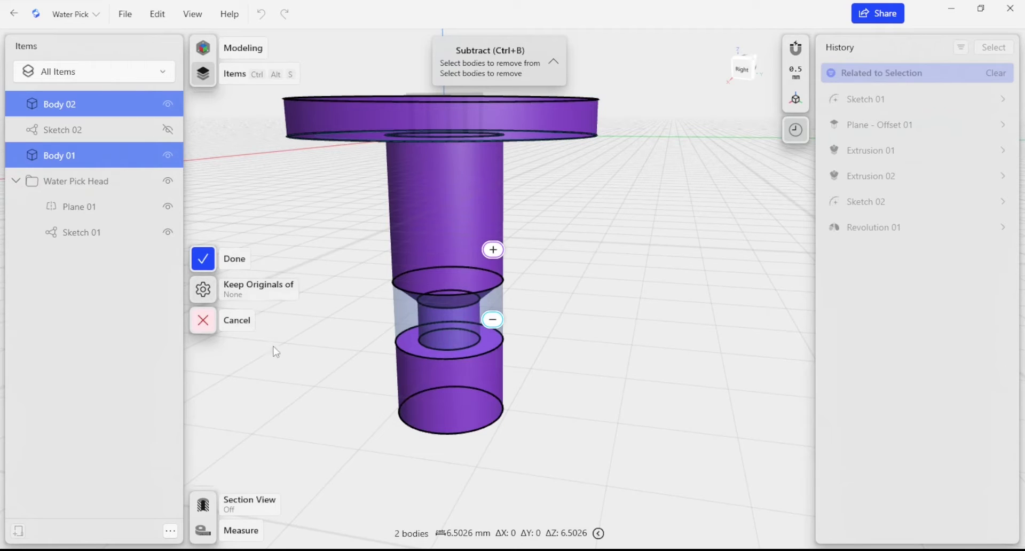
{"action": "left_click", "coordinate": [203, 259]}
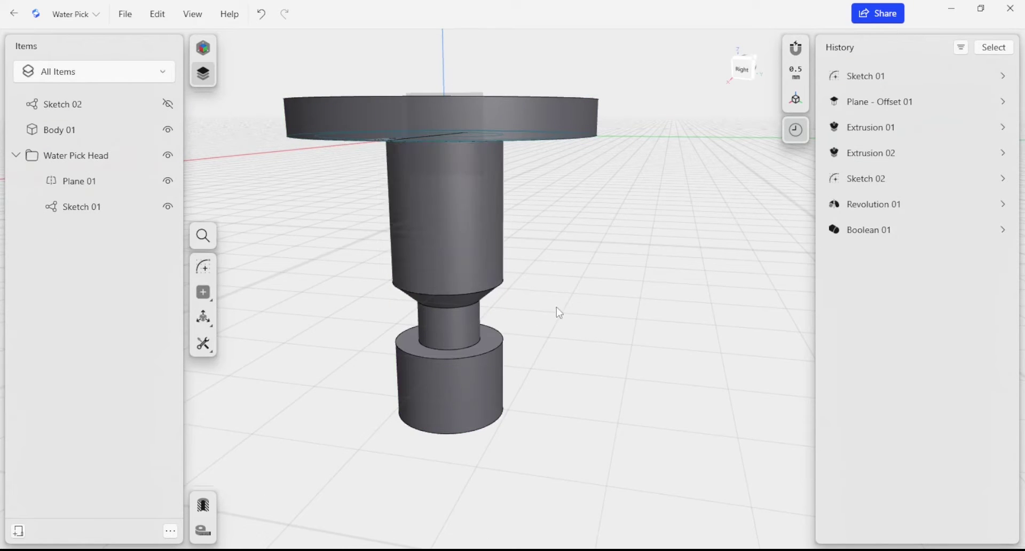
{"action": "left_click", "coordinate": [438, 236]}
{"action": "left_click", "coordinate": [470, 320]}
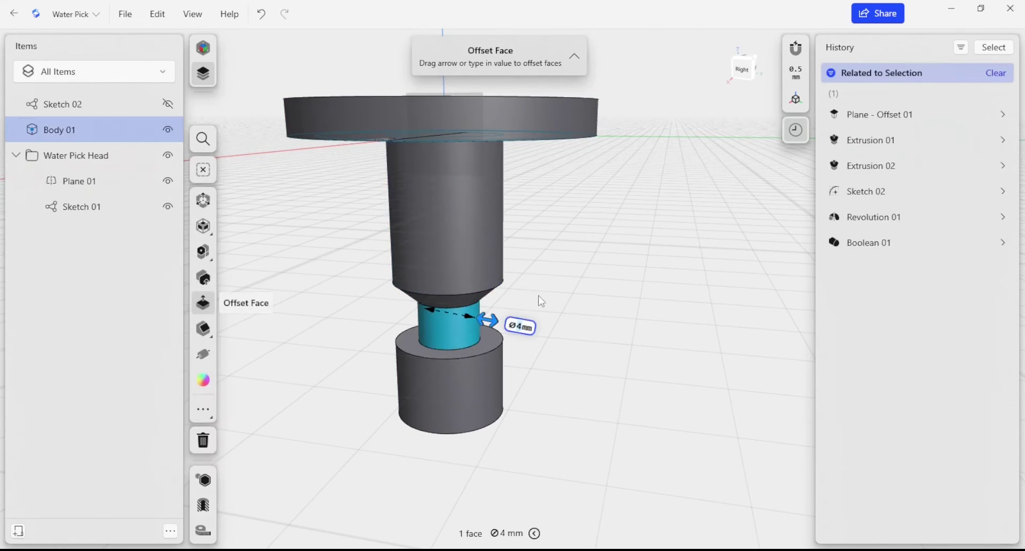
{"action": "left_click", "coordinate": [579, 311]}
{"action": "right_click_drag", "start_coordinate": [587, 225], "coordinate": [570, 238]}
{"action": "scroll", "coordinate": [568, 238], "scroll_direction": "down", "scroll_amount": 2}
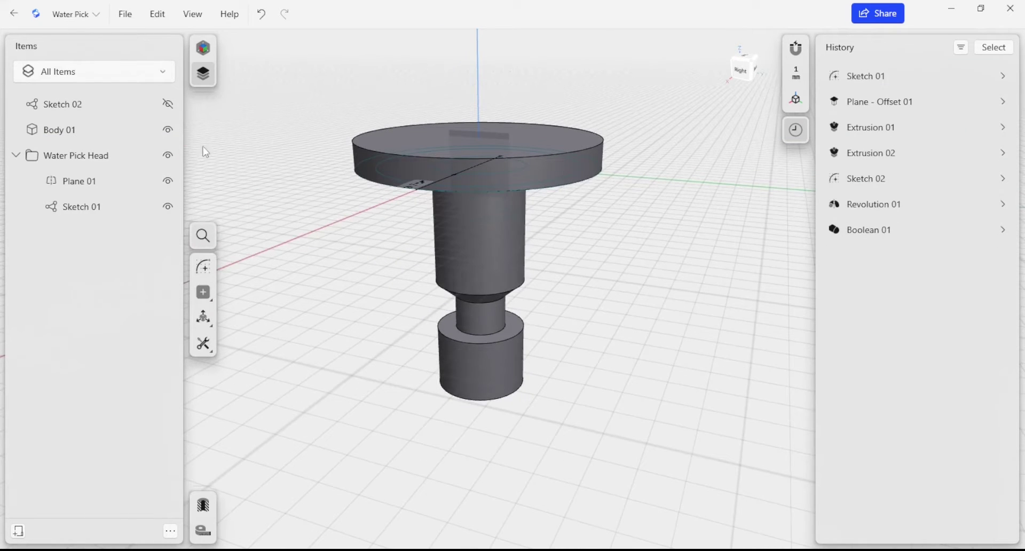
Show Sketch 02 and examine its R60 curve and centre axis above the disc, along with the disc's underside.
{"action": "left_click", "coordinate": [169, 104]}
{"action": "scroll", "coordinate": [442, 160], "scroll_direction": "up", "scroll_amount": 5}
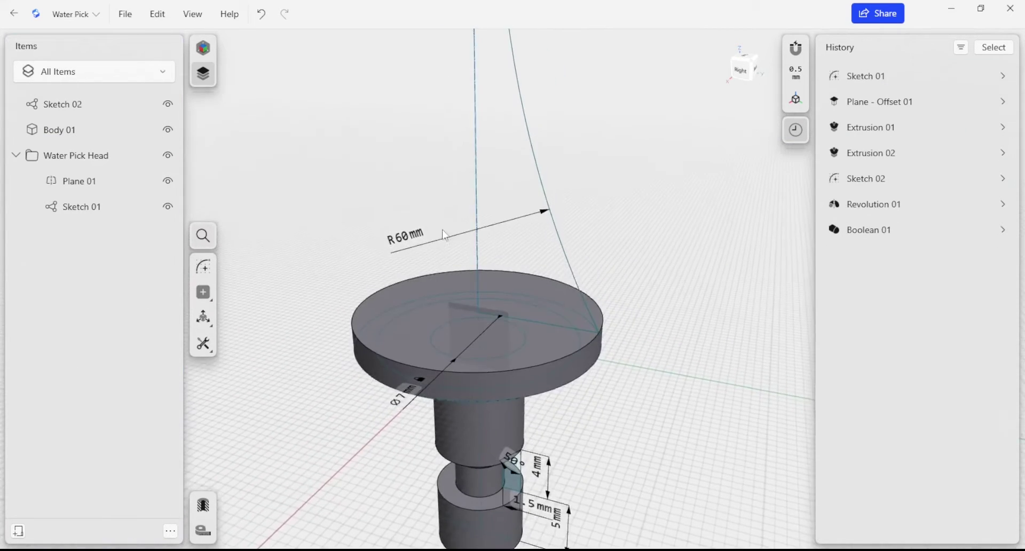
{"action": "mouse_move", "coordinate": [414, 215]}
{"action": "right_mouse_down"}
{"action": "mouse_move", "coordinate": [371, 249]}
{"action": "mouse_move", "coordinate": [412, 203]}
{"action": "right_mouse_up"}
{"action": "middle_click_drag", "start_coordinate": [456, 167], "coordinate": [452, 288]}
{"action": "middle_click_drag", "start_coordinate": [454, 223], "coordinate": [453, 268]}
{"action": "scroll", "coordinate": [455, 269], "scroll_direction": "down", "scroll_amount": 5}
{"action": "middle_click_drag", "start_coordinate": [488, 323], "coordinate": [473, 279]}
{"action": "right_click_drag", "start_coordinate": [473, 279], "coordinate": [470, 251]}
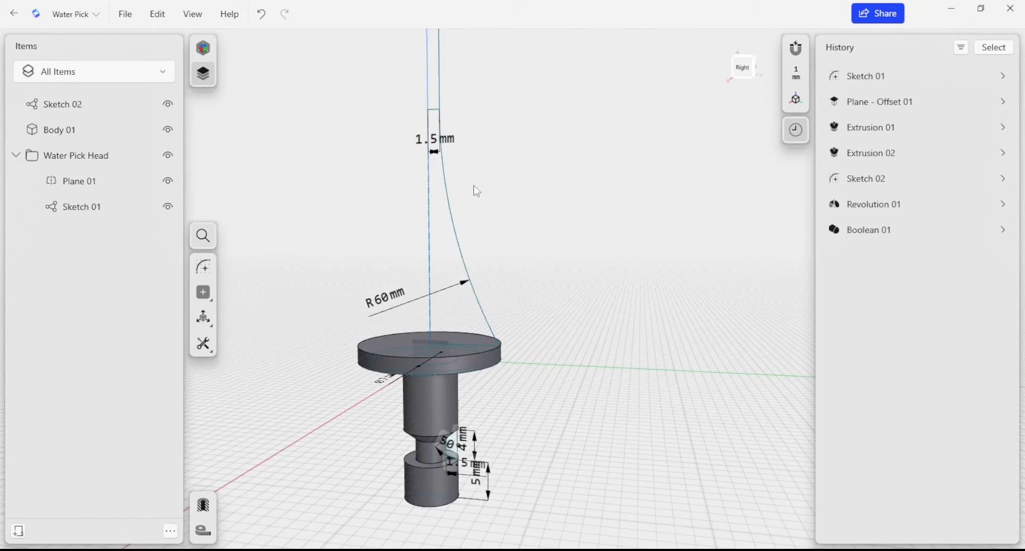
{"action": "right_click_drag", "start_coordinate": [520, 343], "coordinate": [507, 278]}
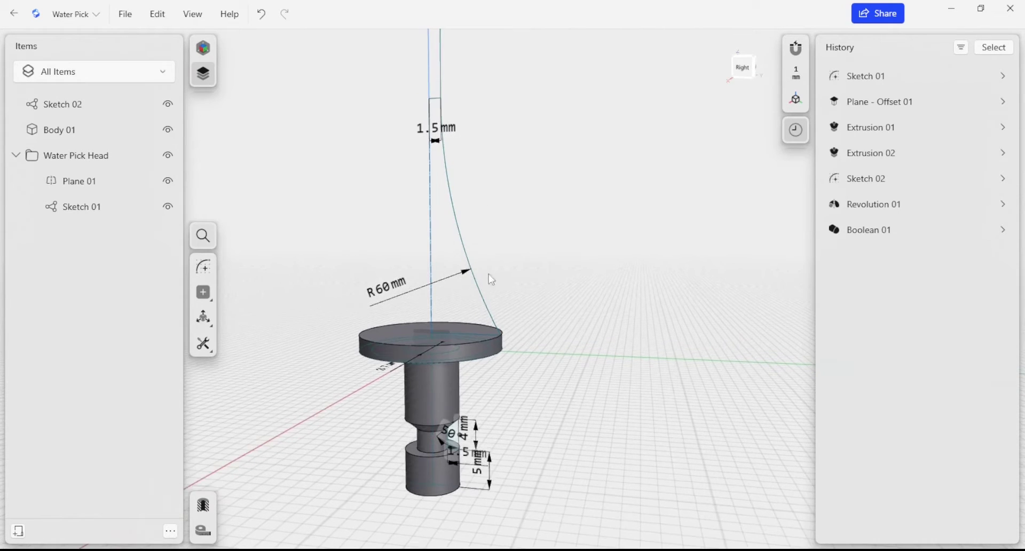
{"action": "scroll", "coordinate": [471, 325], "scroll_direction": "down", "scroll_amount": 2}
{"action": "scroll", "coordinate": [473, 324], "scroll_direction": "up", "scroll_amount": 1}
{"action": "scroll", "coordinate": [477, 328], "scroll_direction": "up", "scroll_amount": 5}
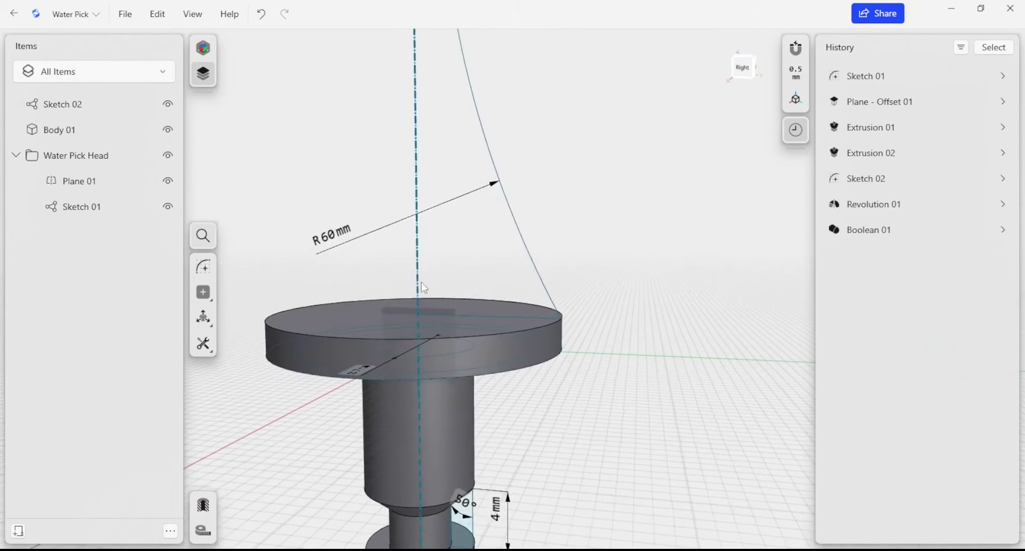
{"action": "right_click_drag", "start_coordinate": [453, 268], "coordinate": [492, 295]}
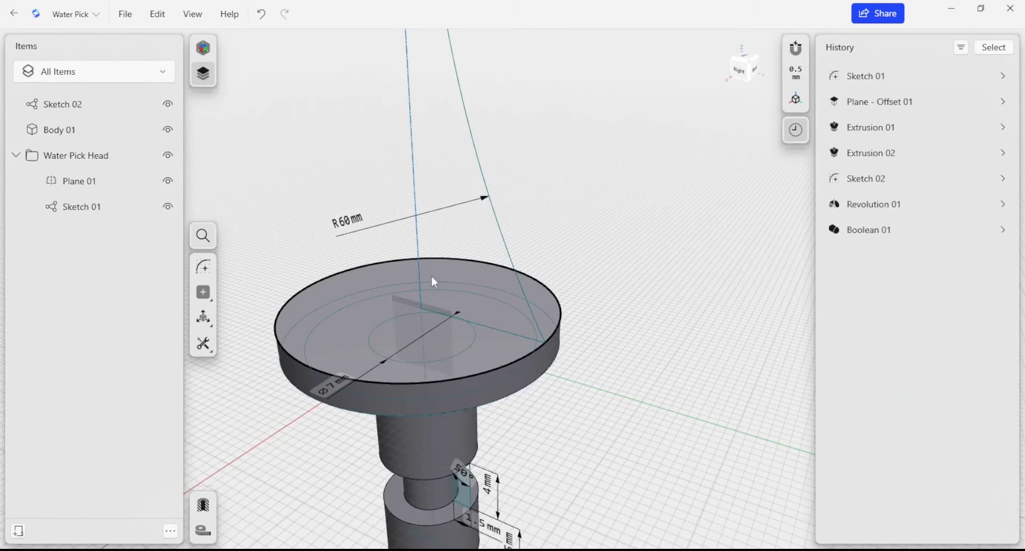
{"action": "right_click_drag", "start_coordinate": [417, 368], "coordinate": [490, 290]}
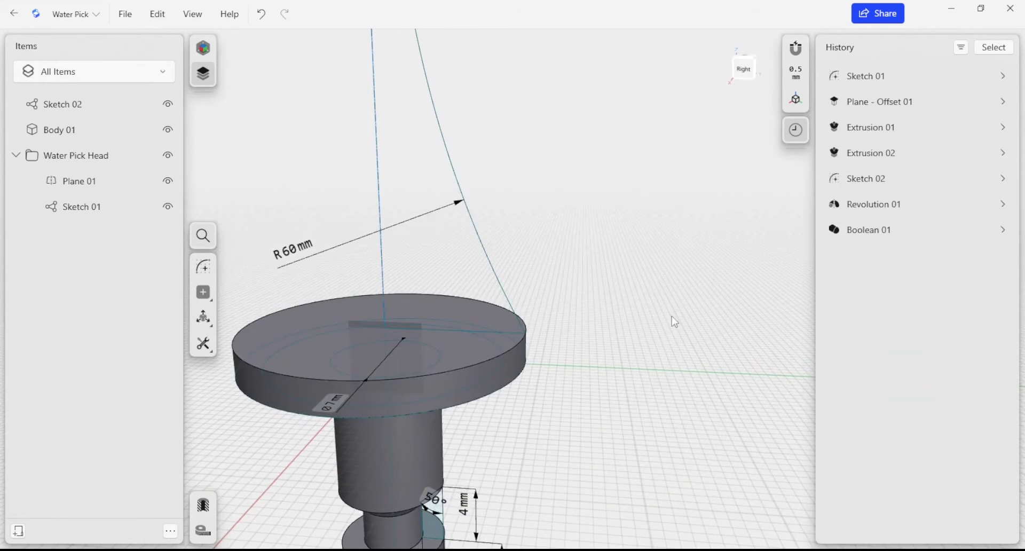
{"action": "right_click_drag", "start_coordinate": [456, 349], "coordinate": [433, 270]}
{"action": "right_click_drag", "start_coordinate": [460, 312], "coordinate": [487, 346]}
{"action": "mouse_move", "coordinate": [673, 371]}
{"action": "right_mouse_down"}
{"action": "mouse_move", "coordinate": [649, 316]}
{"action": "mouse_move", "coordinate": [621, 342]}
{"action": "right_mouse_up"}
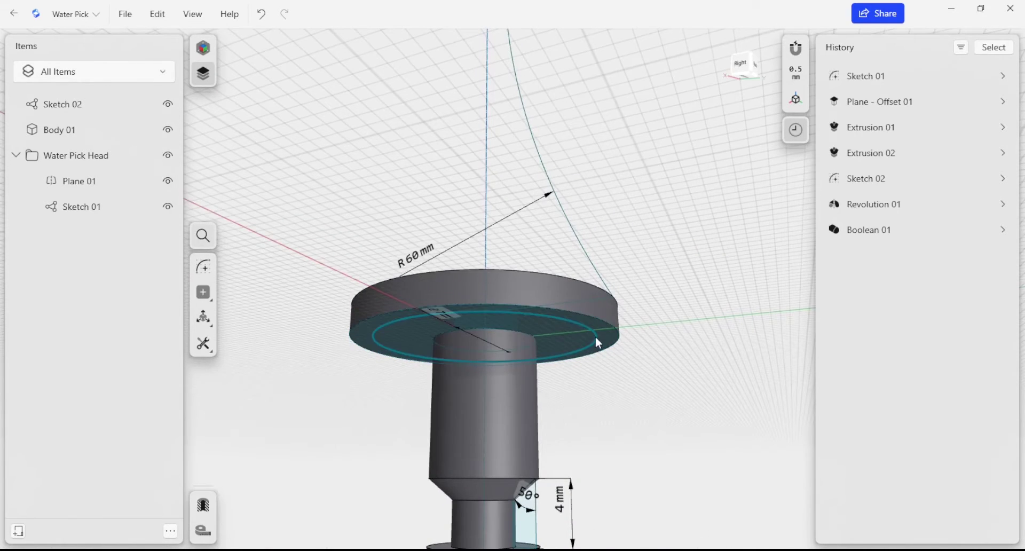
{"action": "left_click", "coordinate": [595, 336]}
{"action": "left_click", "coordinate": [594, 334]}
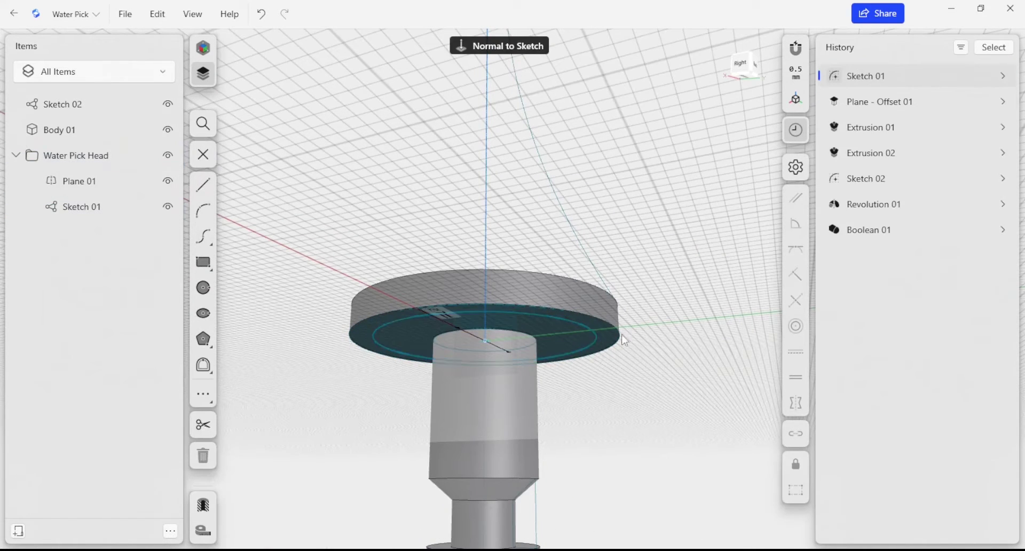
{"action": "right_click_drag", "start_coordinate": [646, 243], "coordinate": [651, 316]}
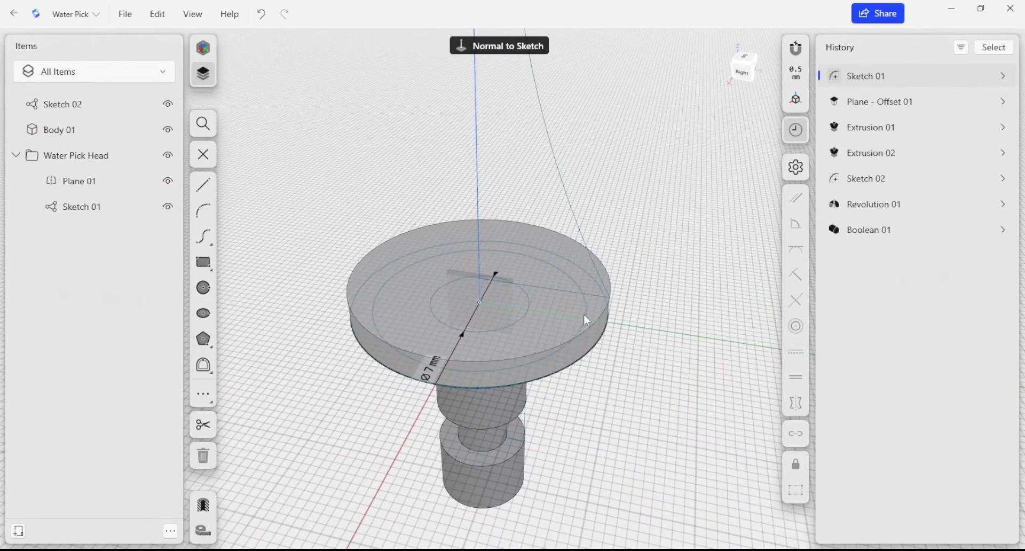
Edit Extrusion 02 so its profile uses only the ring between the two outer circles of Sketch 01.
{"action": "left_click", "coordinate": [550, 306]}
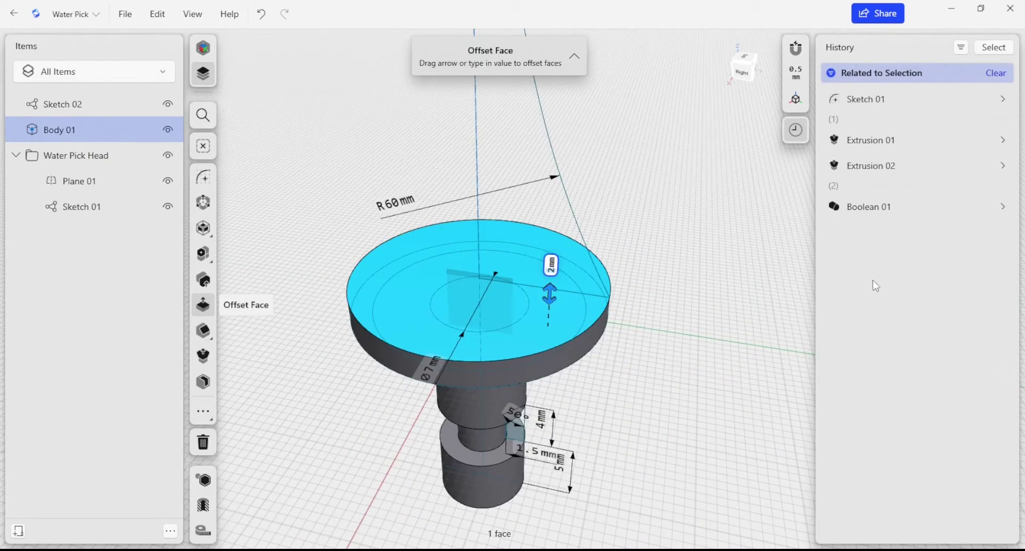
{"action": "left_click", "coordinate": [1005, 165]}
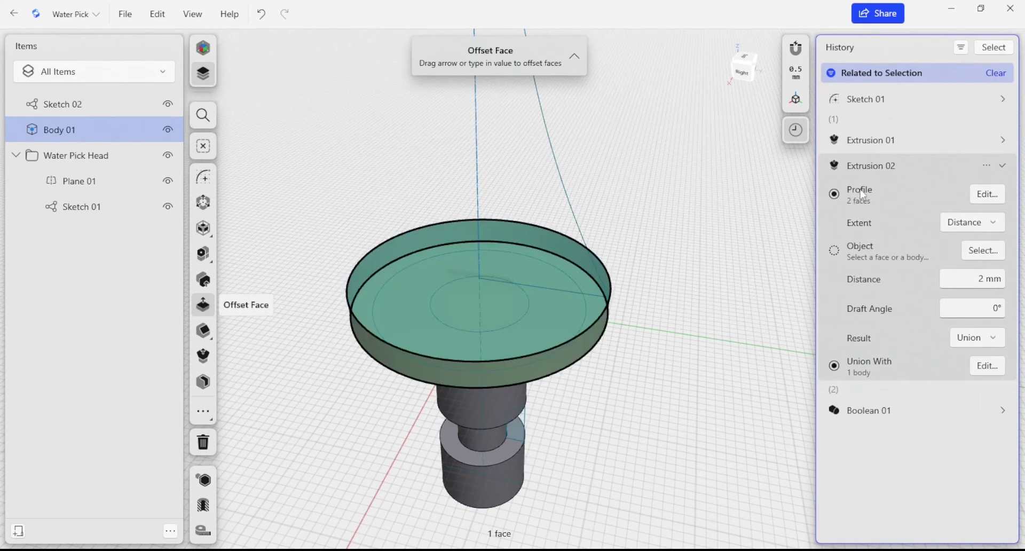
{"action": "left_click", "coordinate": [989, 195]}
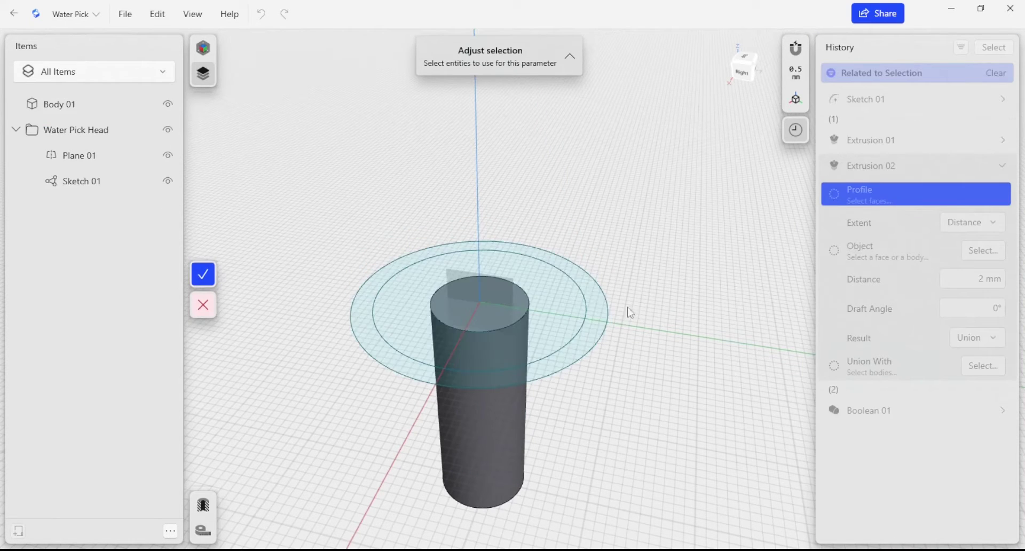
{"action": "left_click", "coordinate": [599, 300]}
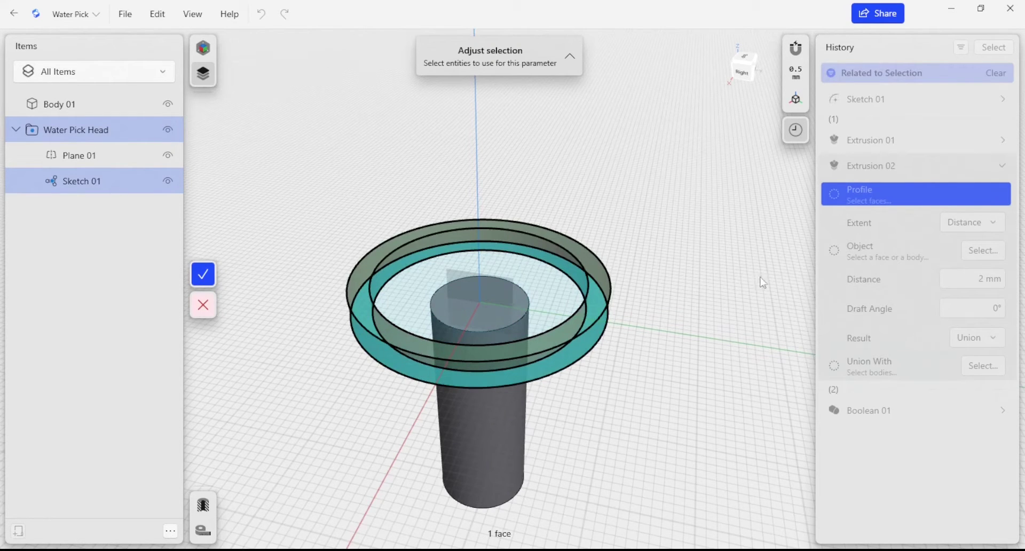
{"action": "left_click", "coordinate": [208, 278]}
{"action": "right_click_drag", "start_coordinate": [627, 402], "coordinate": [620, 381]}
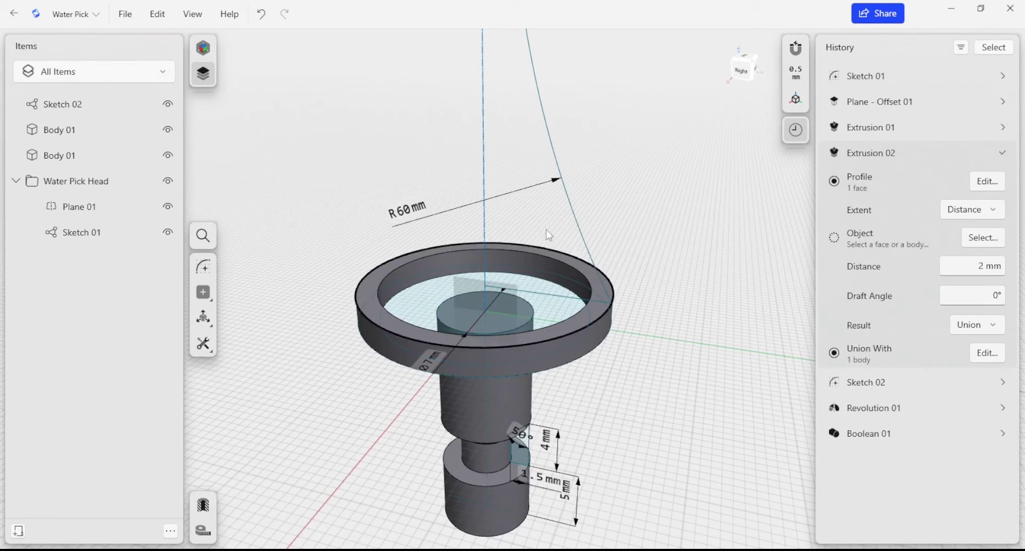
{"action": "scroll", "coordinate": [592, 245], "scroll_direction": "down", "scroll_amount": 3}
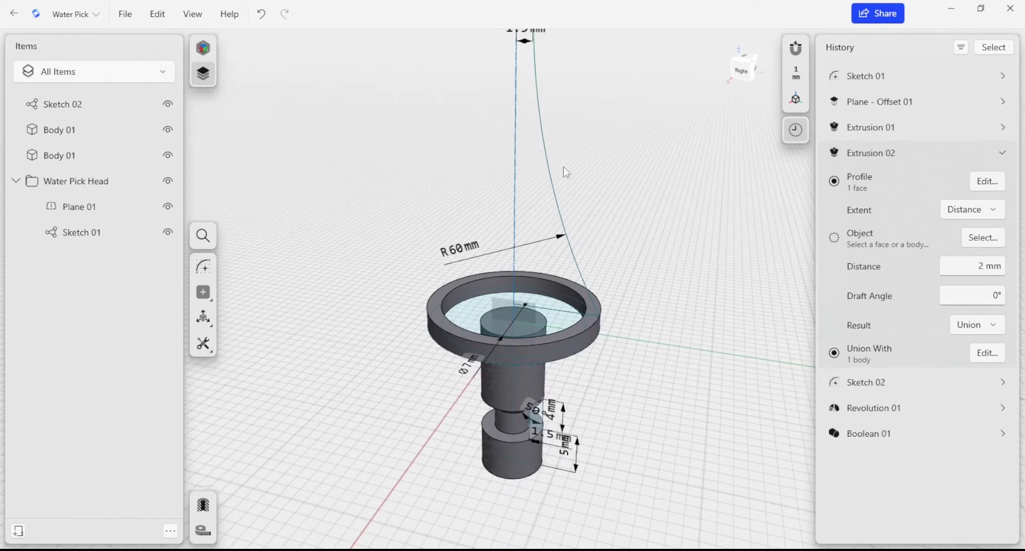
Offset the R60 curve of Sketch 02 inward by 1.6 mm, toward the centre axis.
{"action": "right_click_drag", "start_coordinate": [659, 297], "coordinate": [604, 288]}
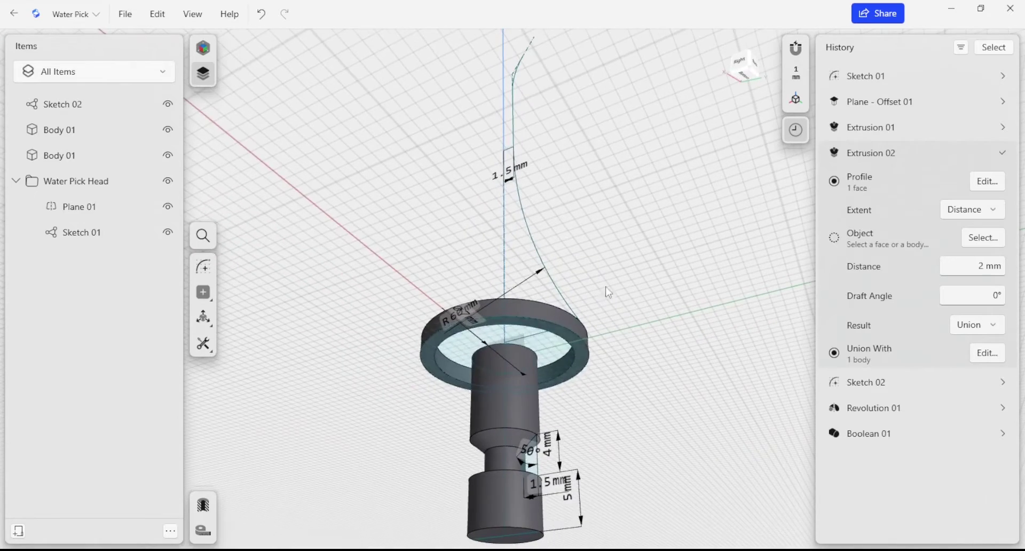
{"action": "right_click_drag", "start_coordinate": [520, 348], "coordinate": [502, 352]}
{"action": "right_click_drag", "start_coordinate": [502, 352], "coordinate": [499, 353]}
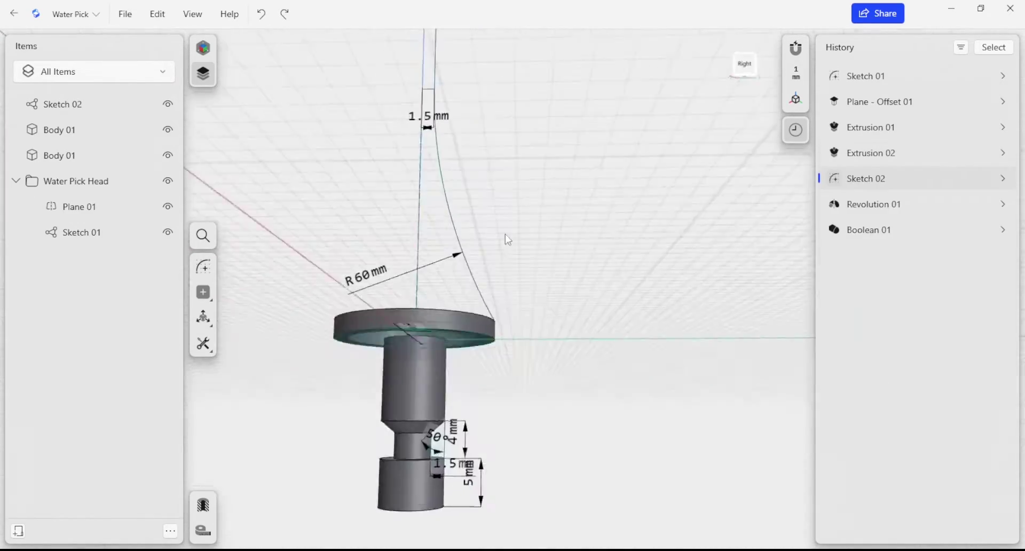
{"action": "mouse_move", "coordinate": [505, 238]}
{"action": "right_mouse_down"}
{"action": "mouse_move", "coordinate": [515, 256]}
{"action": "mouse_move", "coordinate": [543, 223]}
{"action": "mouse_move", "coordinate": [526, 229]}
{"action": "right_mouse_up"}
{"action": "scroll", "coordinate": [478, 234], "scroll_direction": "up", "scroll_amount": 3}
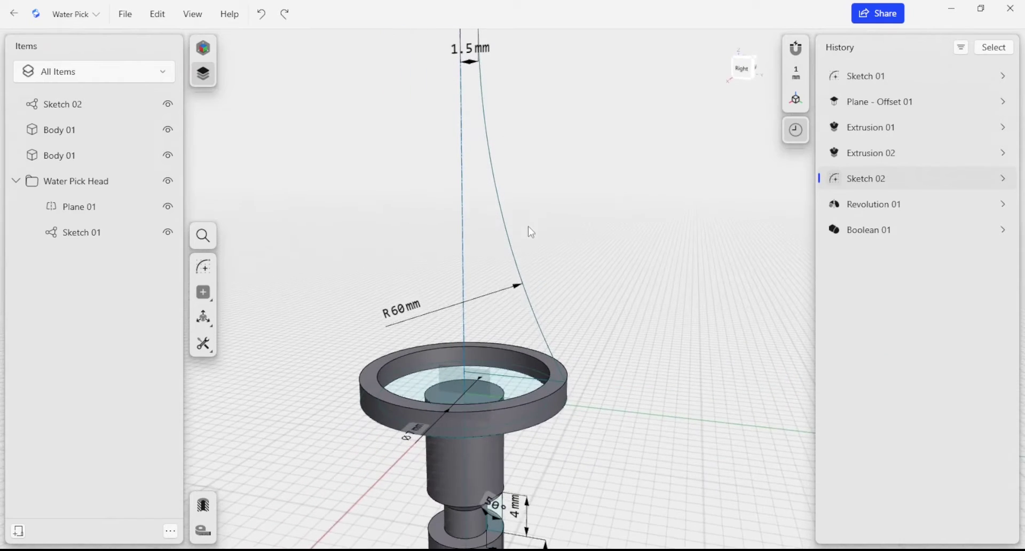
{"action": "left_click", "coordinate": [512, 248]}
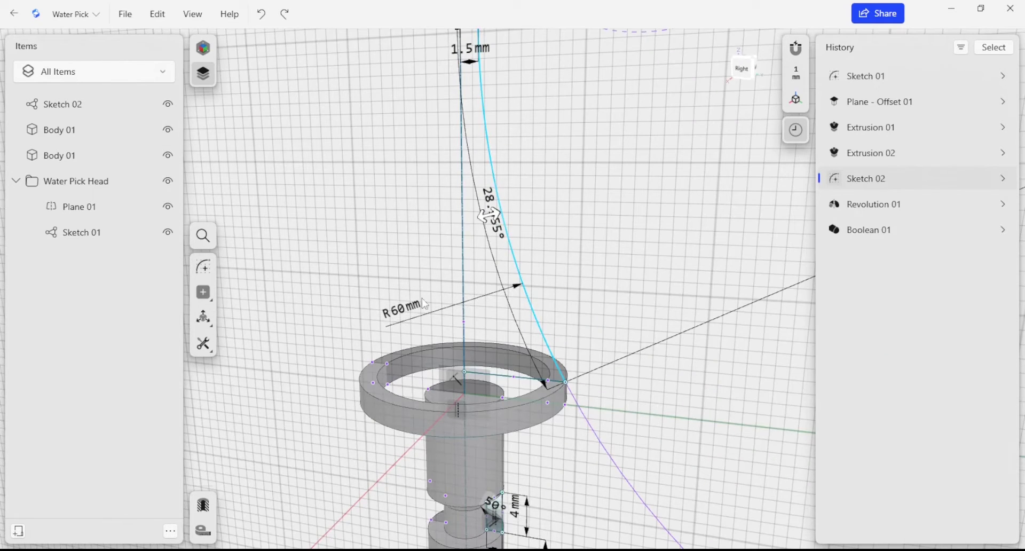
{"action": "left_click", "coordinate": [534, 314]}
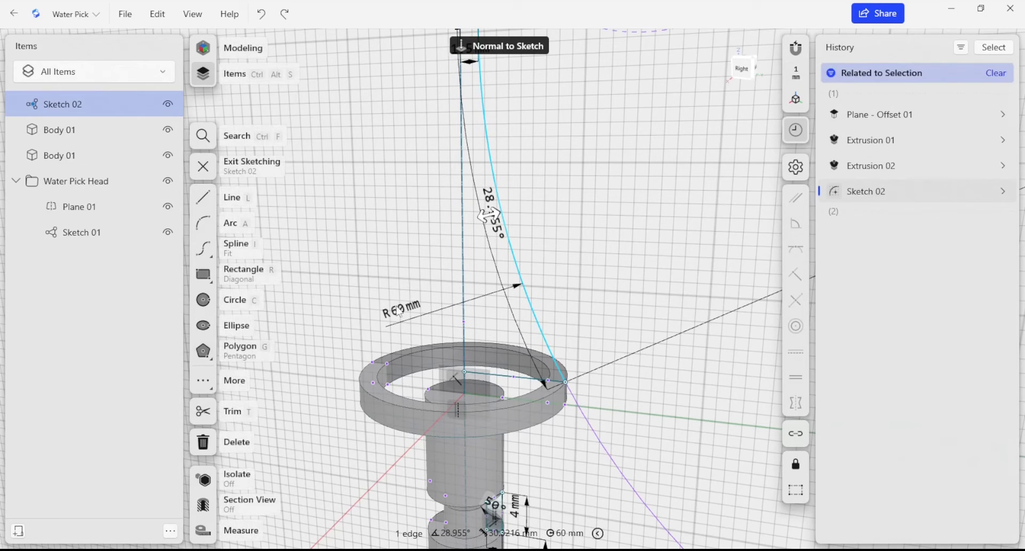
{"action": "left_click", "coordinate": [206, 376]}
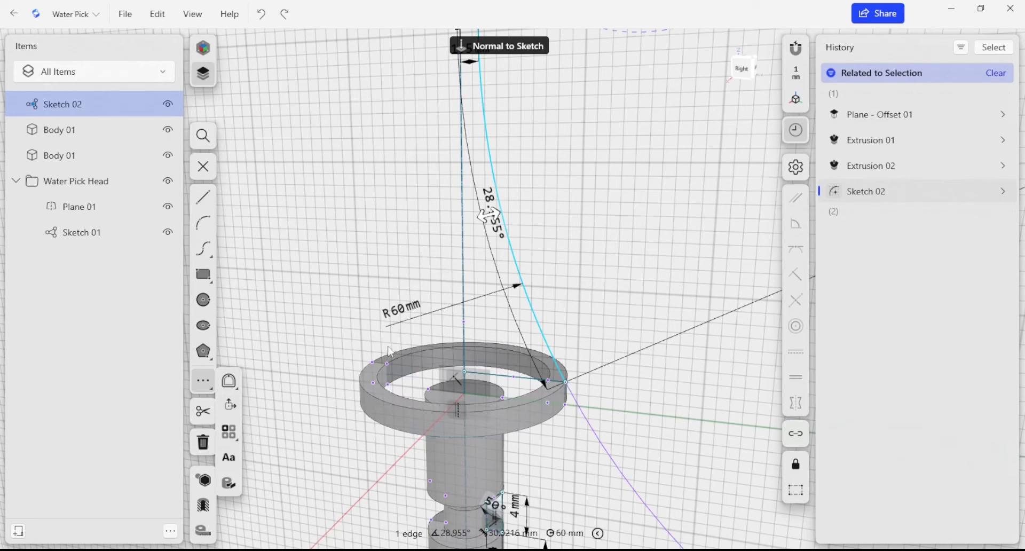
{"action": "left_click", "coordinate": [238, 389]}
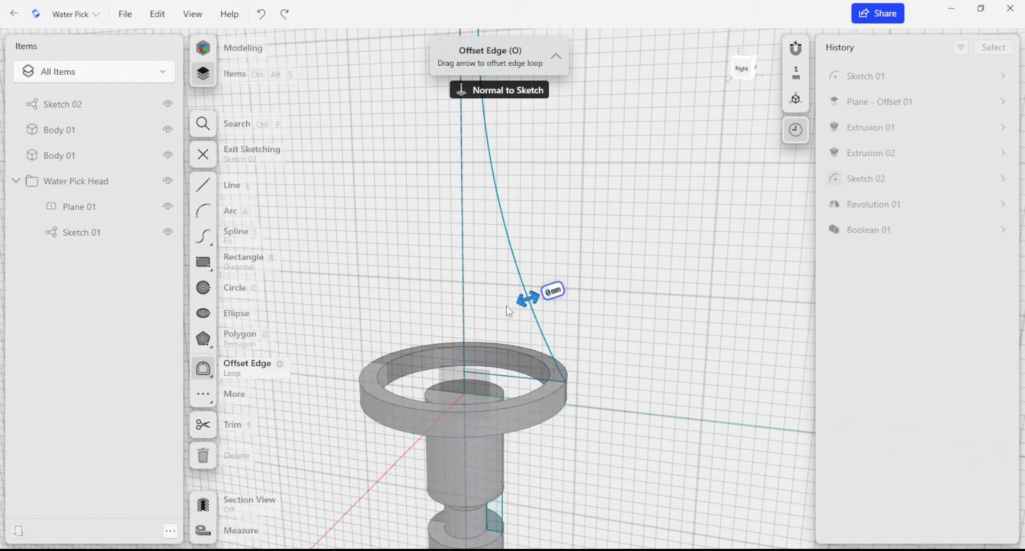
{"action": "left_click_drag", "start_coordinate": [527, 304], "coordinate": [512, 315]}
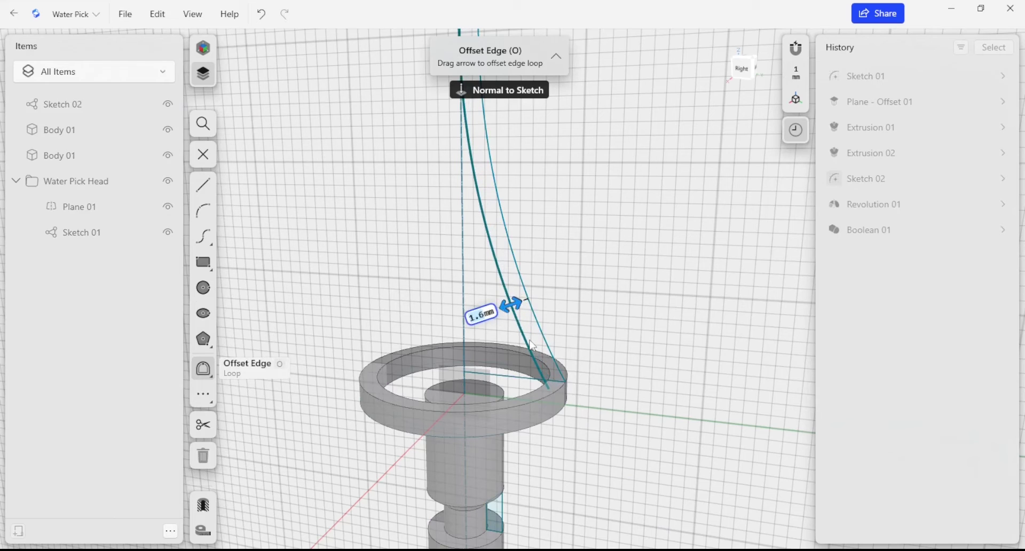
{"action": "left_click", "coordinate": [593, 306]}
Draw a roughly upright line about 13.5 mm long from the shaft's upper outer edge to just past the offset curve.
{"action": "right_click_drag", "start_coordinate": [592, 327], "coordinate": [609, 335]}
{"action": "scroll", "coordinate": [549, 377], "scroll_direction": "up", "scroll_amount": 3}
{"action": "scroll", "coordinate": [548, 377], "scroll_direction": "up", "scroll_amount": 2}
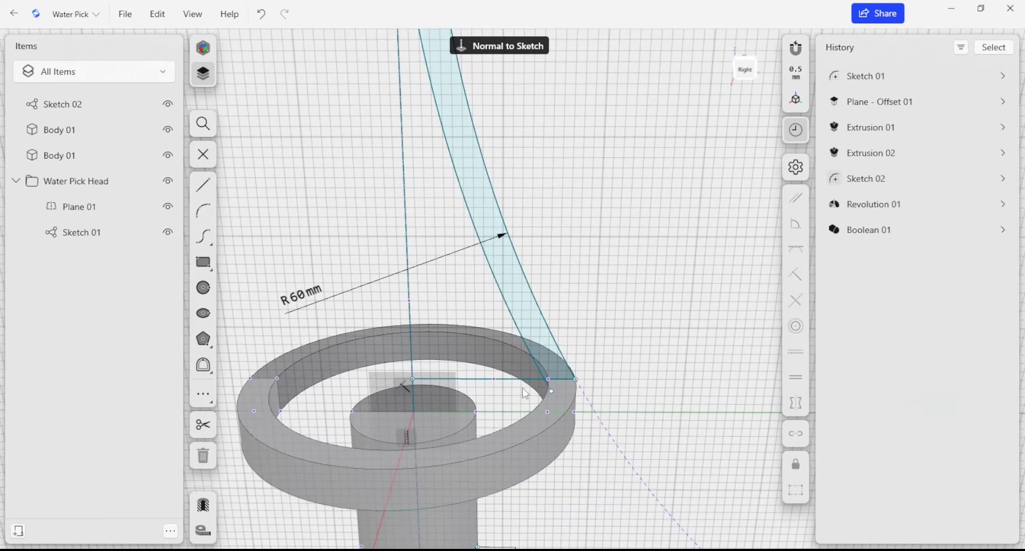
{"action": "scroll", "coordinate": [447, 385], "scroll_direction": "down", "scroll_amount": 2}
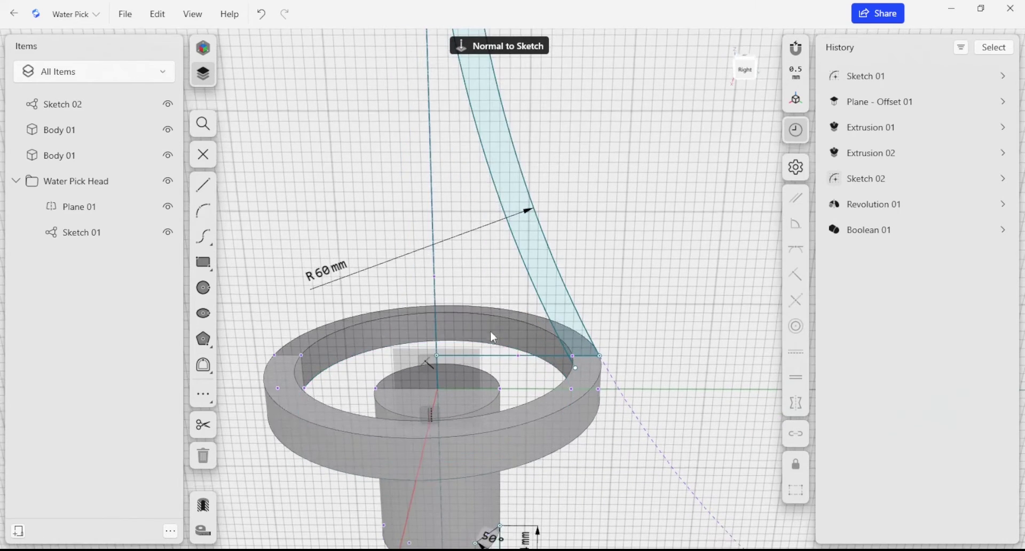
{"action": "left_click", "coordinate": [203, 186]}
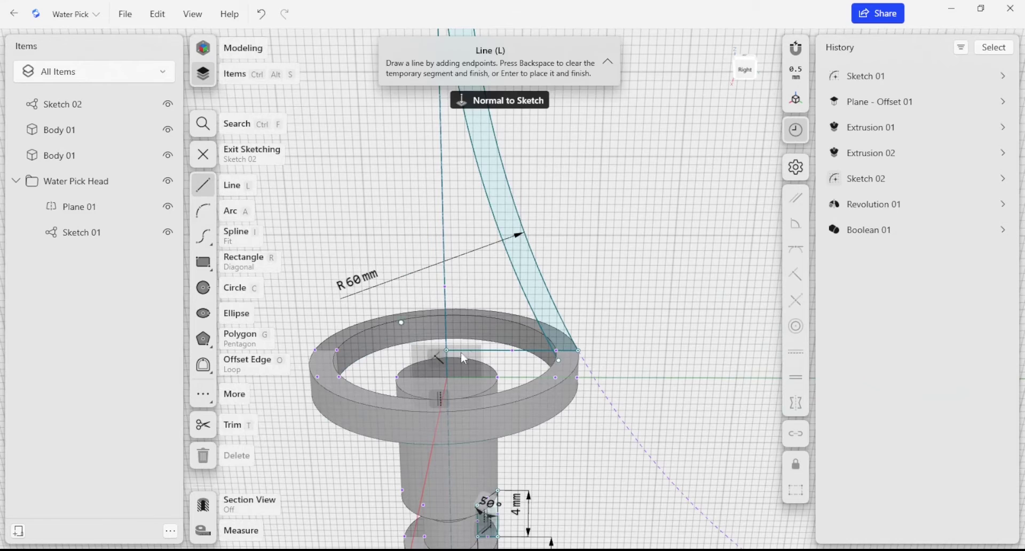
{"action": "left_click", "coordinate": [497, 378]}
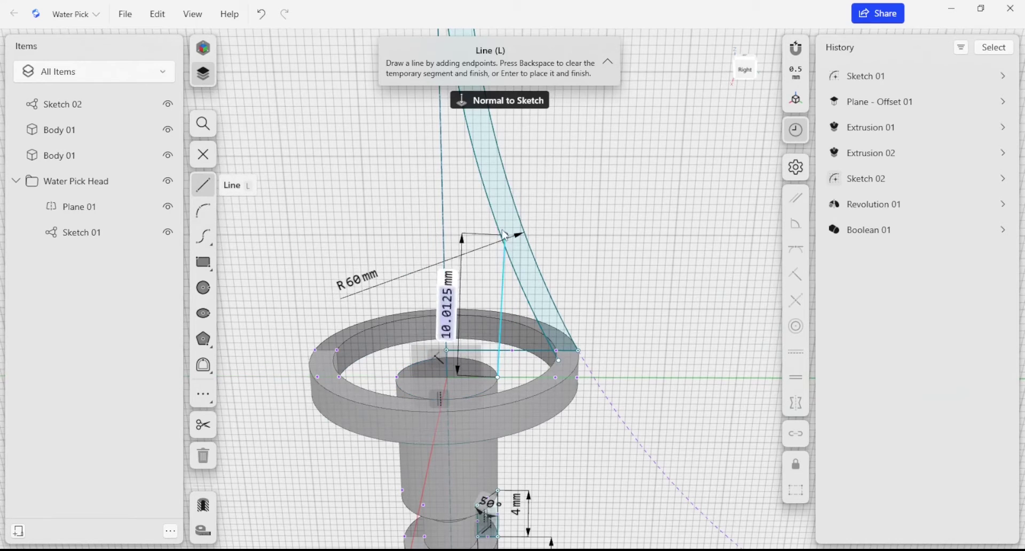
{"action": "left_click", "coordinate": [490, 206]}
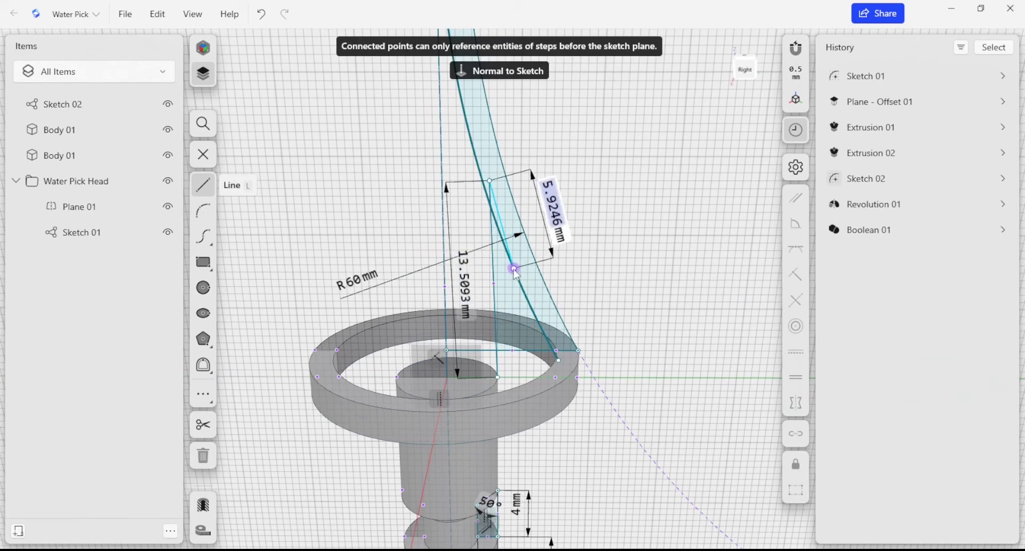
{"action": "key", "text": "Escape"}
Draw a 2 mm line straight down the ring's inner wall from its top edge.
{"action": "scroll", "coordinate": [563, 363], "scroll_direction": "up", "scroll_amount": 5}
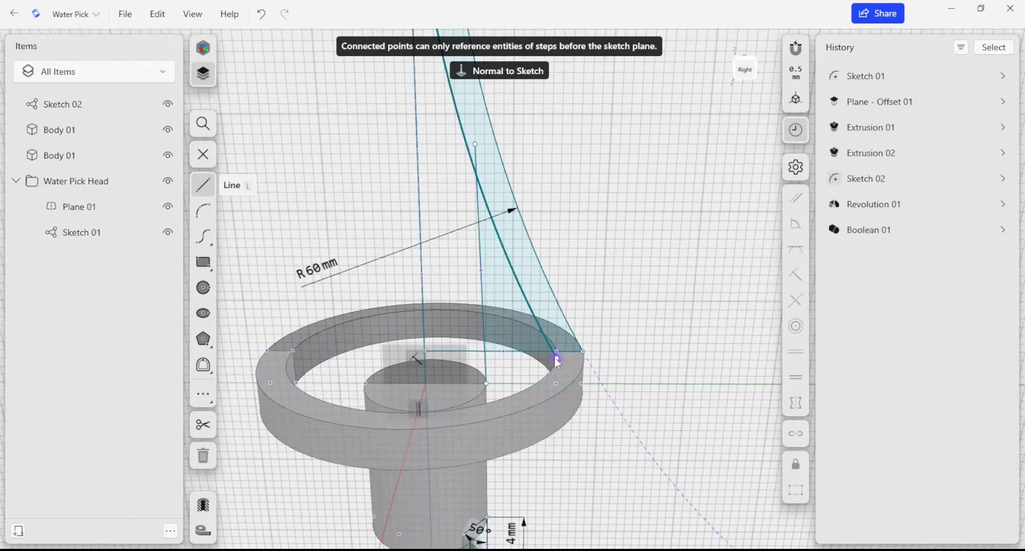
{"action": "left_click", "coordinate": [542, 350]}
{"action": "left_click", "coordinate": [542, 412]}
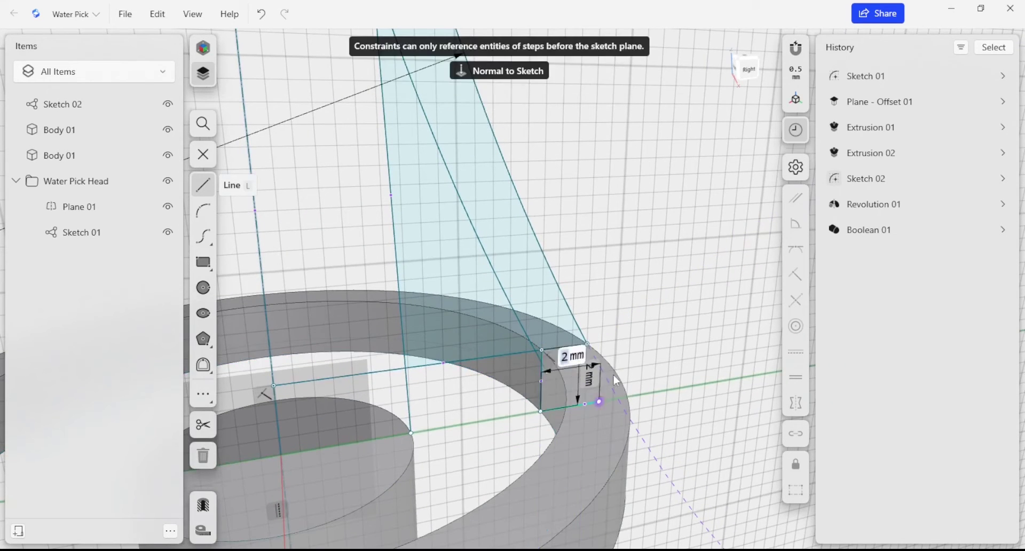
{"action": "key", "text": "Escape"}
Draw a horizontal line across the shaft's top face between its outer edge and the centre axis.
{"action": "scroll", "coordinate": [541, 350], "scroll_direction": "down", "scroll_amount": 3}
{"action": "scroll", "coordinate": [467, 322], "scroll_direction": "down", "scroll_amount": 5}
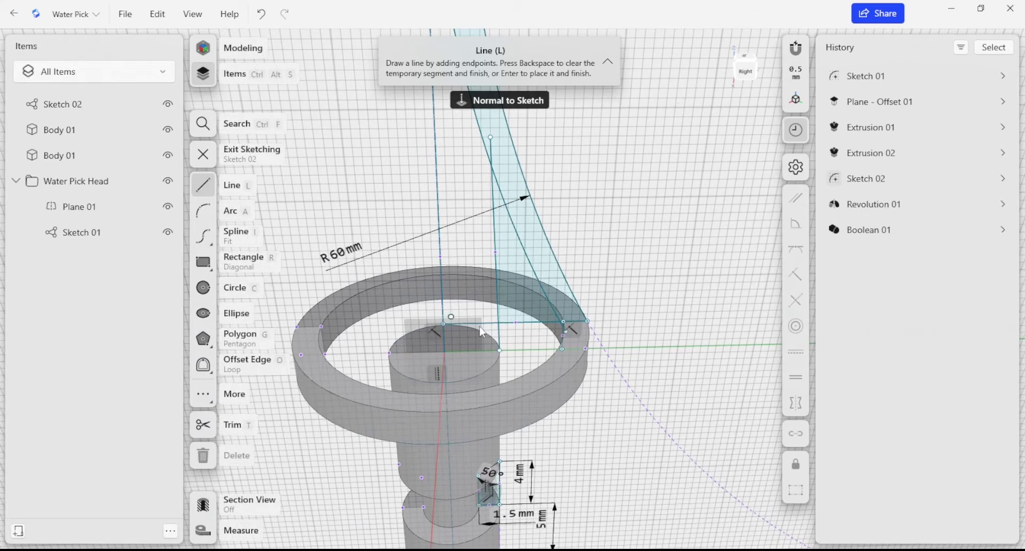
{"action": "left_click", "coordinate": [444, 351]}
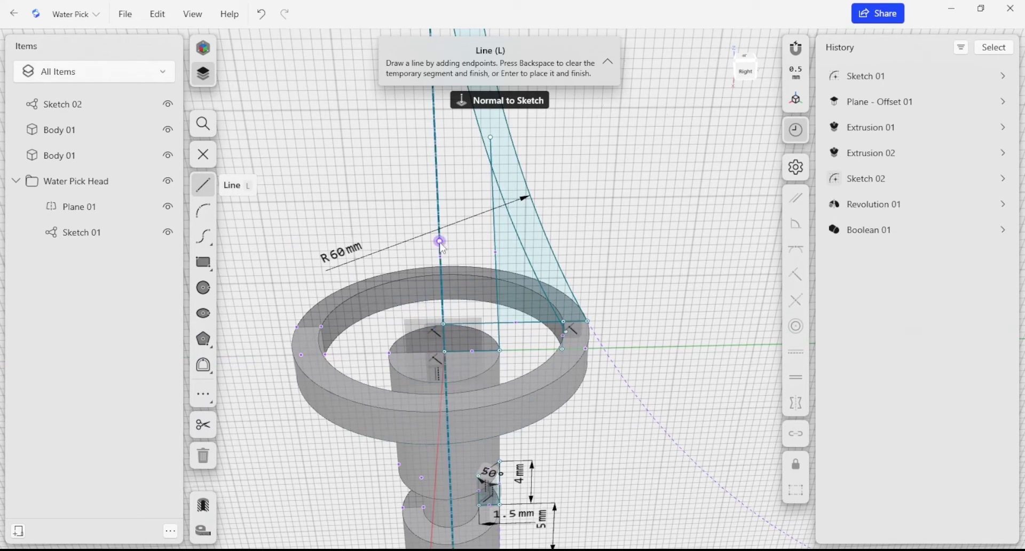
{"action": "key", "text": "Escape"}
Convert the centre axis from construction to a regular sketch line and constrain the upright line at the shaft's edge as vertical.
{"action": "left_click", "coordinate": [439, 208]}
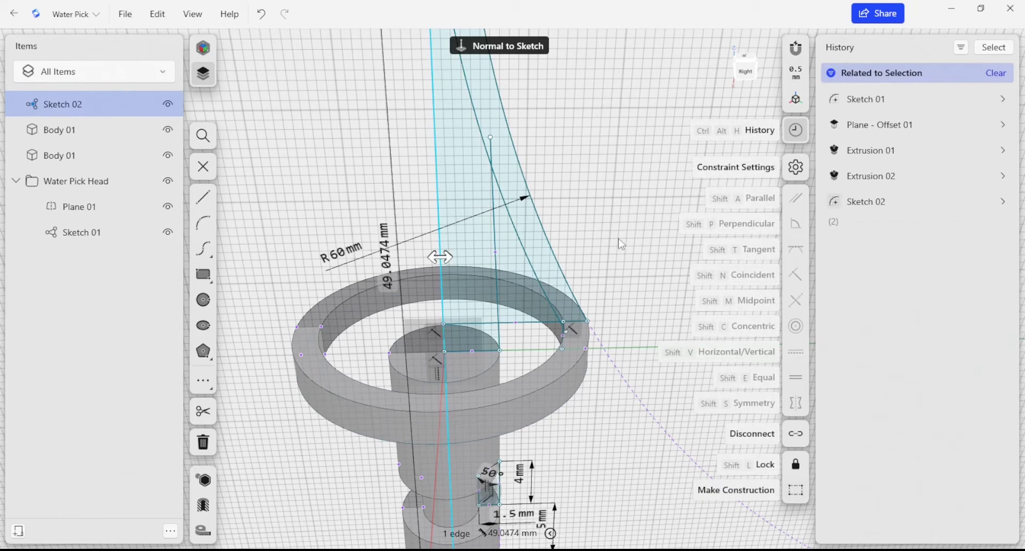
{"action": "left_click", "coordinate": [600, 330]}
{"action": "middle_click_drag", "start_coordinate": [619, 307], "coordinate": [631, 284]}
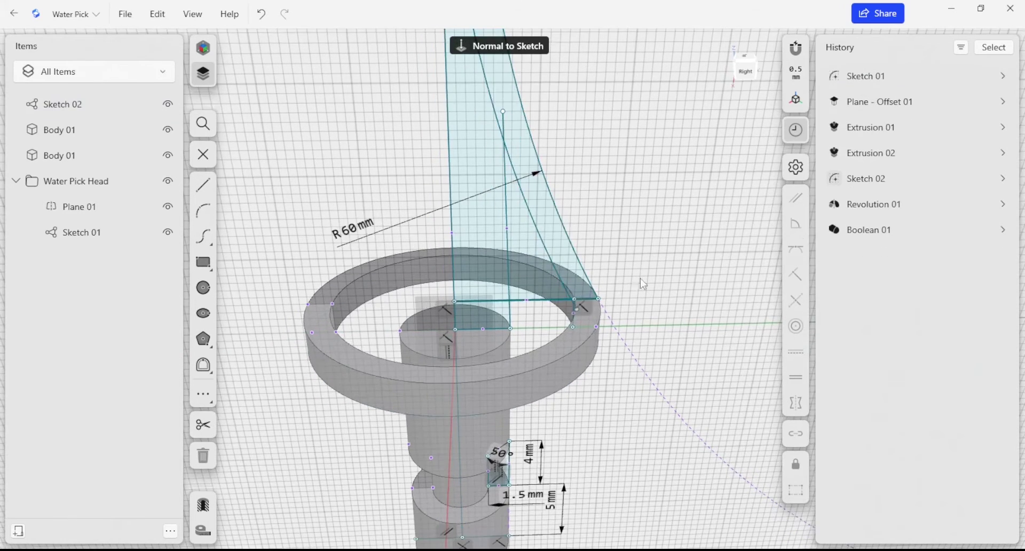
{"action": "left_click", "coordinate": [505, 229]}
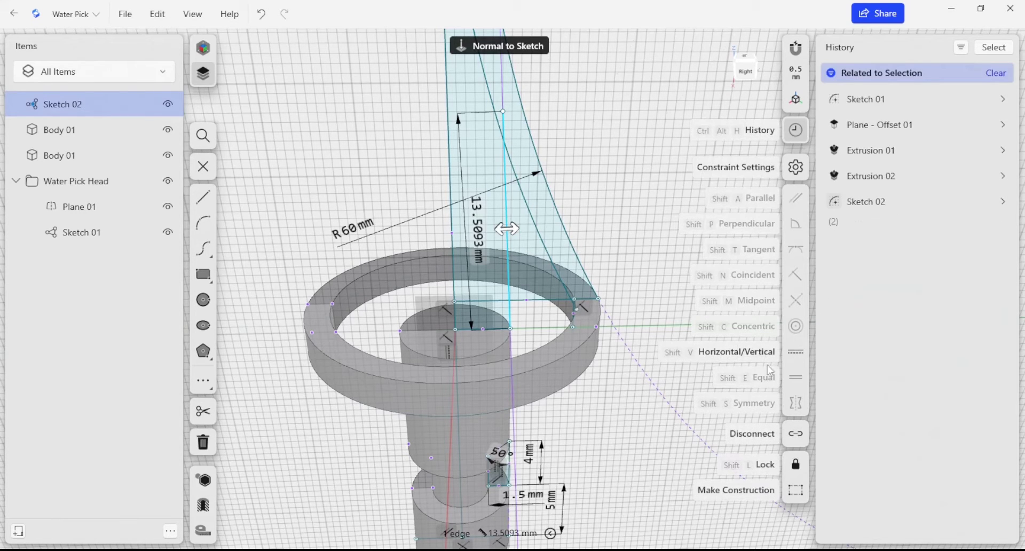
{"action": "left_click", "coordinate": [800, 357]}
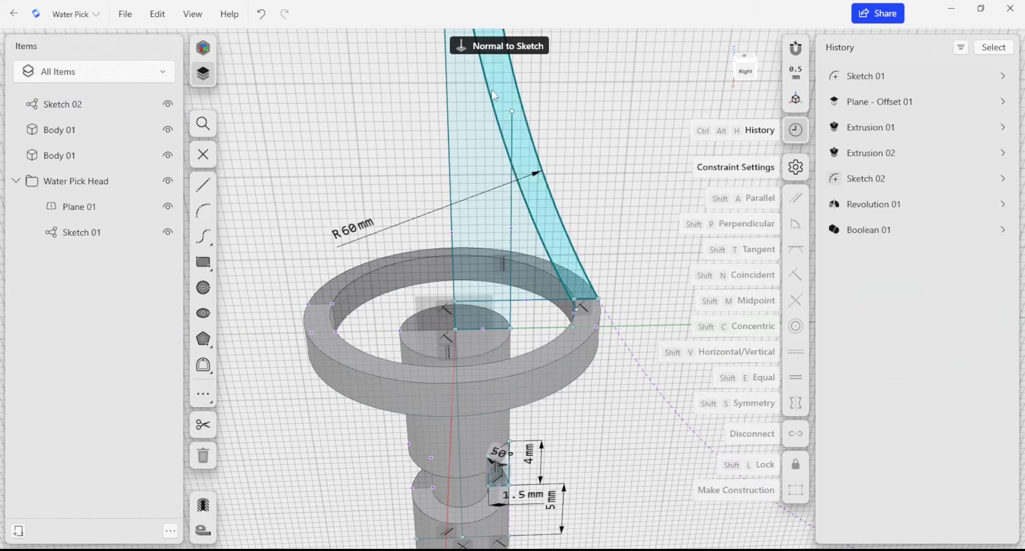
Try to attach the vertical line's upper endpoint to the inner offset curve and undo the change.
{"action": "left_click", "coordinate": [521, 139]}
{"action": "left_click_drag", "start_coordinate": [521, 146], "coordinate": [512, 170]}
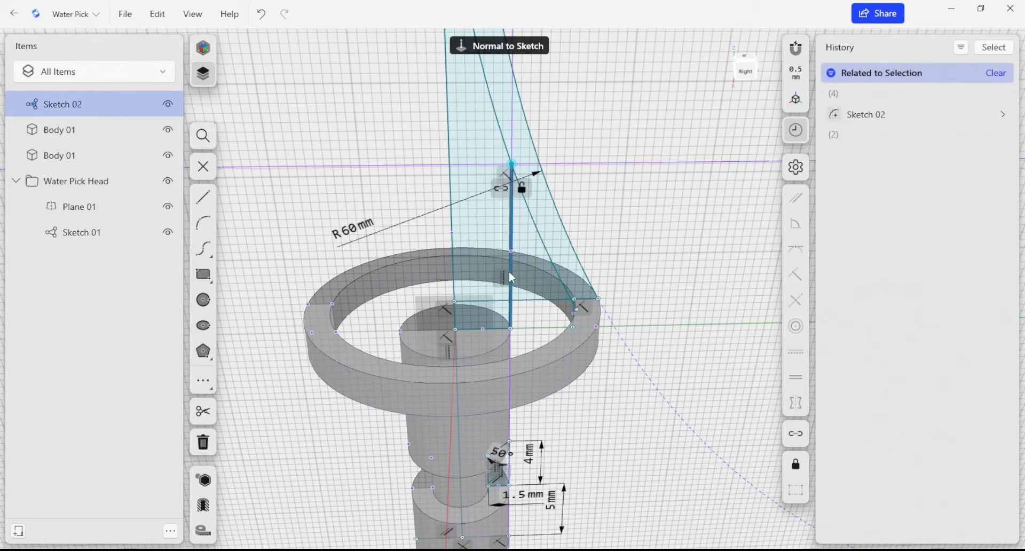
{"action": "left_click", "coordinate": [686, 230]}
{"action": "scroll", "coordinate": [518, 344], "scroll_direction": "up", "scroll_amount": 1}
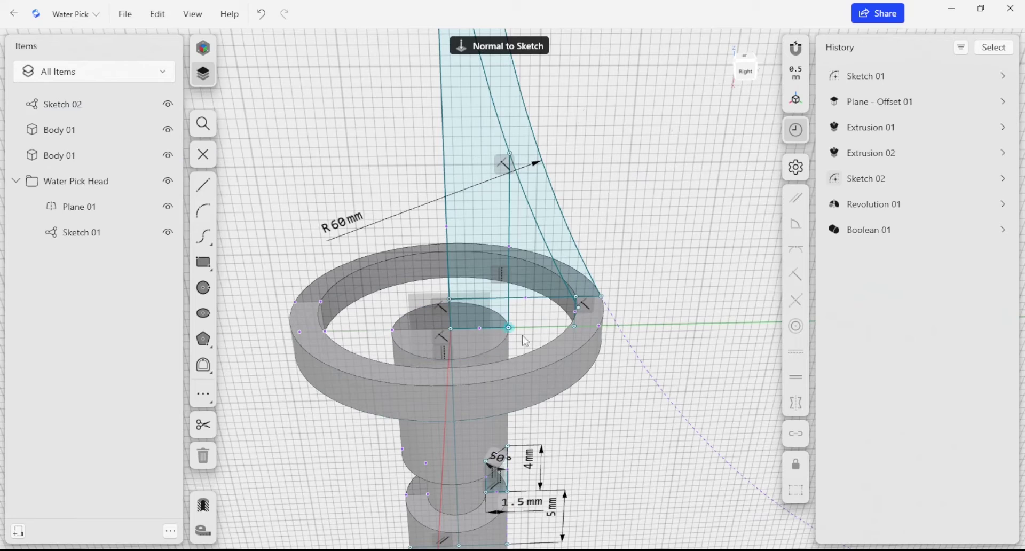
{"action": "scroll", "coordinate": [521, 315], "scroll_direction": "up", "scroll_amount": 3}
{"action": "scroll", "coordinate": [556, 272], "scroll_direction": "down", "scroll_amount": 2}
{"action": "scroll", "coordinate": [674, 202], "scroll_direction": "down", "scroll_amount": 1}
{"action": "key", "text": "ctrl+z"}
{"action": "key", "text": "ctrl+z"}
Revolve the Sketch 02 curved wall strip, its sliver at the ring, and the core regions above the shaft 360° around the centre axis.
{"action": "scroll", "coordinate": [418, 266], "scroll_direction": "down", "scroll_amount": 2}
{"action": "mouse_move", "coordinate": [418, 267]}
{"action": "middle_mouse_down"}
{"action": "mouse_move", "coordinate": [478, 290]}
{"action": "mouse_move", "coordinate": [455, 312]}
{"action": "middle_mouse_up"}
{"action": "scroll", "coordinate": [556, 323], "scroll_direction": "down", "scroll_amount": 2}
{"action": "scroll", "coordinate": [558, 318], "scroll_direction": "up", "scroll_amount": 5}
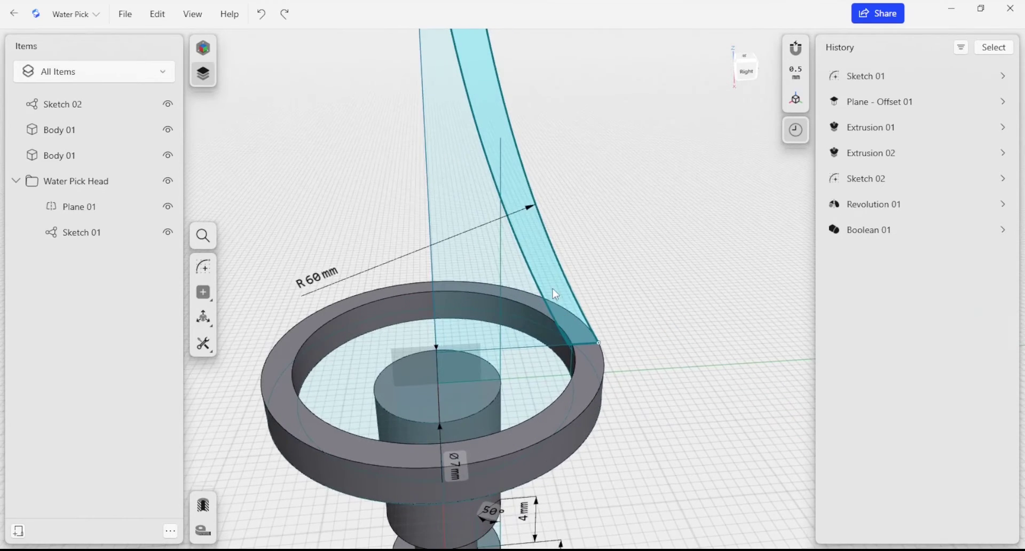
{"action": "left_click", "coordinate": [552, 289]}
{"action": "left_click", "coordinate": [463, 290]}
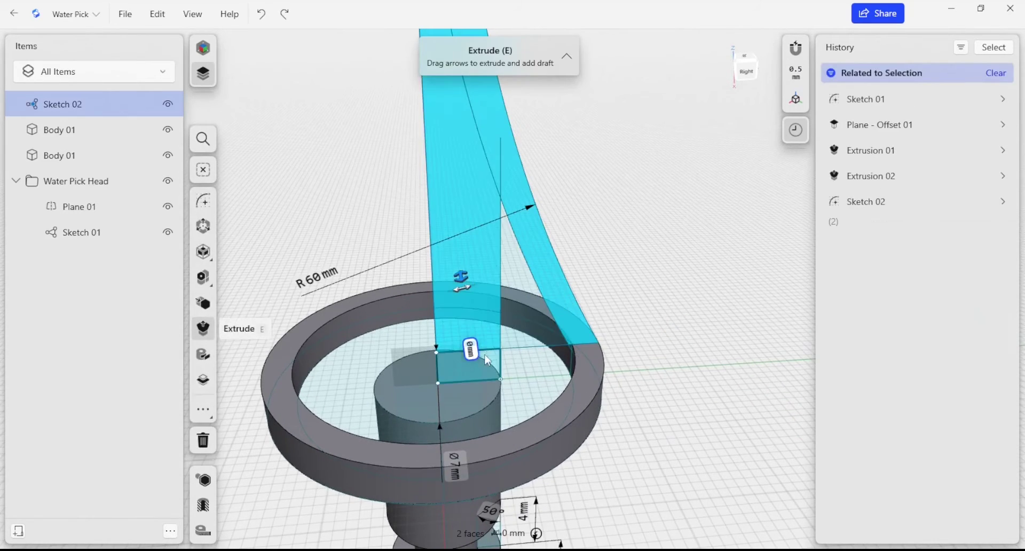
{"action": "left_click", "coordinate": [477, 366]}
{"action": "scroll", "coordinate": [580, 343], "scroll_direction": "up", "scroll_amount": 4}
{"action": "scroll", "coordinate": [569, 348], "scroll_direction": "up", "scroll_amount": 3}
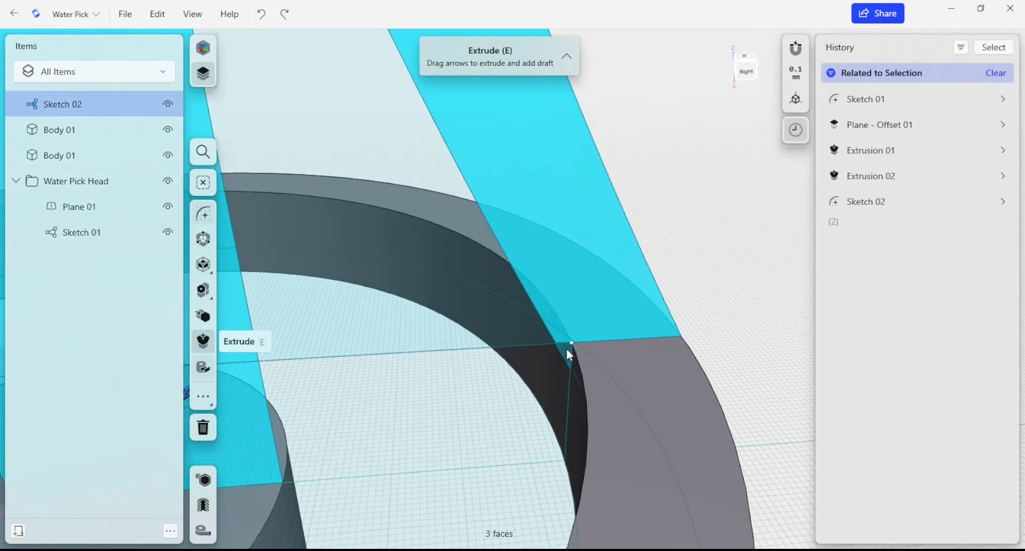
{"action": "left_click", "coordinate": [549, 369]}
{"action": "scroll", "coordinate": [549, 369], "scroll_direction": "down", "scroll_amount": 8}
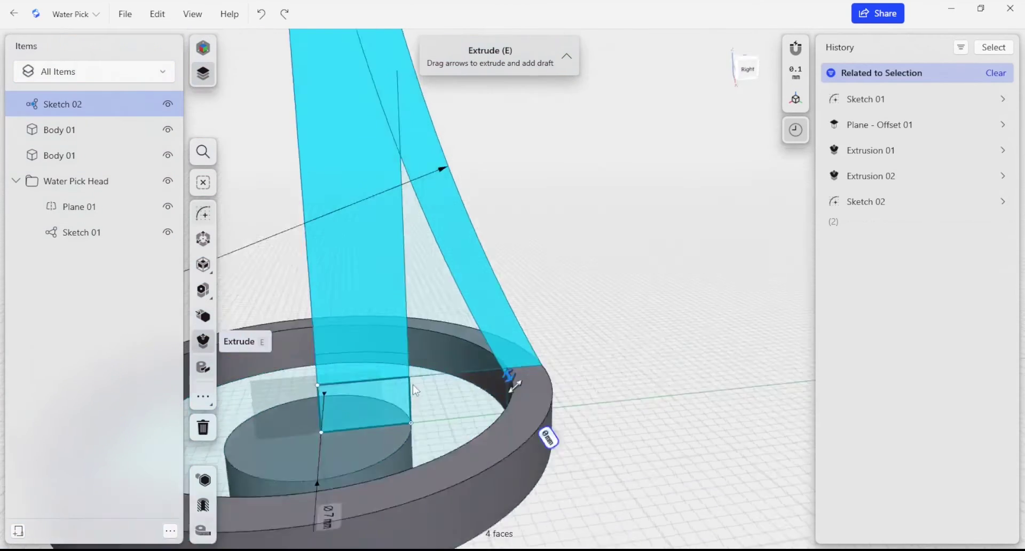
{"action": "left_click", "coordinate": [203, 396]}
{"action": "left_click", "coordinate": [256, 449]}
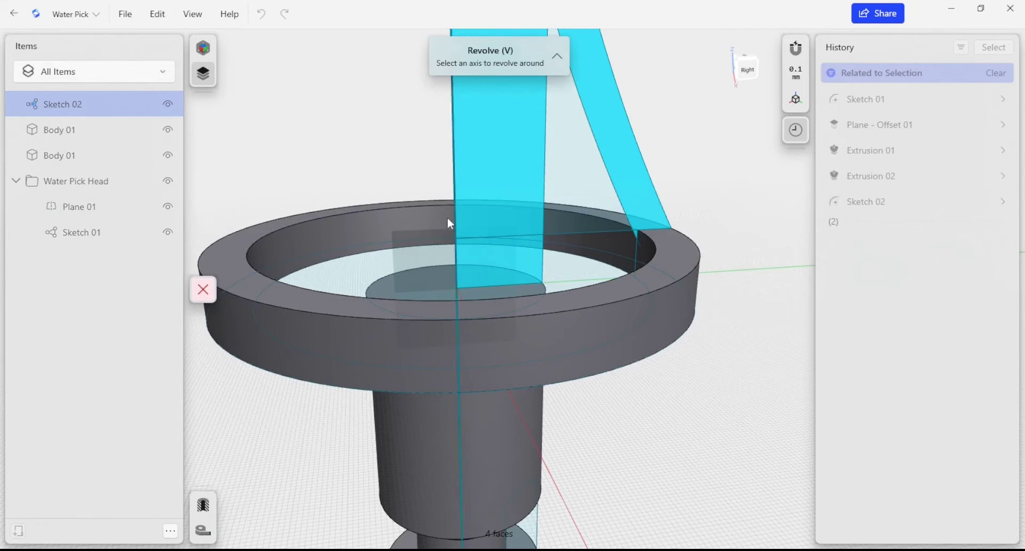
{"action": "left_click", "coordinate": [453, 201]}
{"action": "right_click_drag", "start_coordinate": [590, 349], "coordinate": [608, 300]}
{"action": "middle_click_drag", "start_coordinate": [543, 400], "coordinate": [592, 272]}
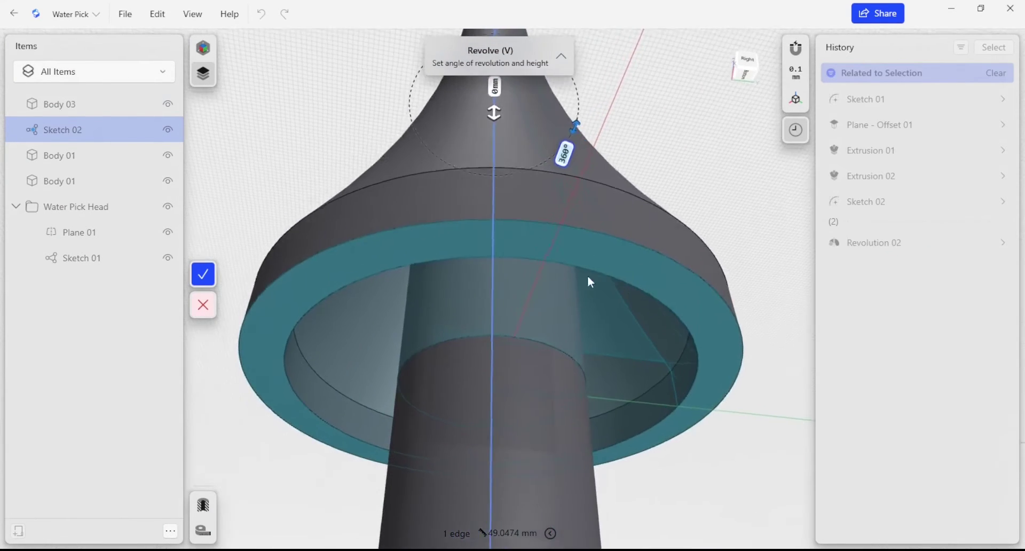
{"action": "right_click_drag", "start_coordinate": [591, 272], "coordinate": [568, 316]}
{"action": "scroll", "coordinate": [670, 210], "scroll_direction": "down", "scroll_amount": 5}
{"action": "right_click_drag", "start_coordinate": [686, 195], "coordinate": [540, 318]}
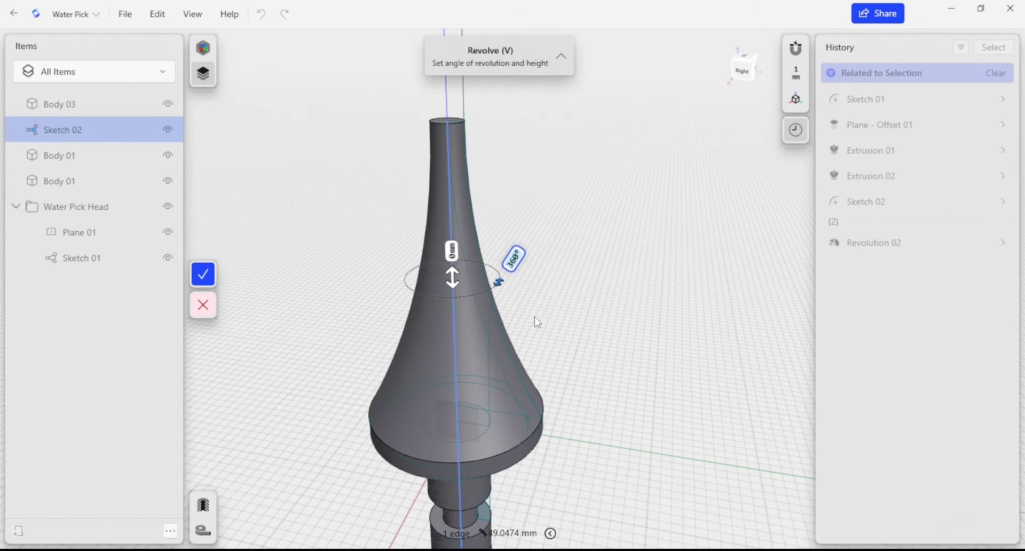
{"action": "left_click", "coordinate": [202, 274]}
Hide the revolved cone body to check the ring and sketch profile beneath it, and show it again.
{"action": "middle_click_drag", "start_coordinate": [572, 301], "coordinate": [613, 273]}
{"action": "right_click_drag", "start_coordinate": [612, 346], "coordinate": [608, 314]}
{"action": "left_click", "coordinate": [168, 104]}
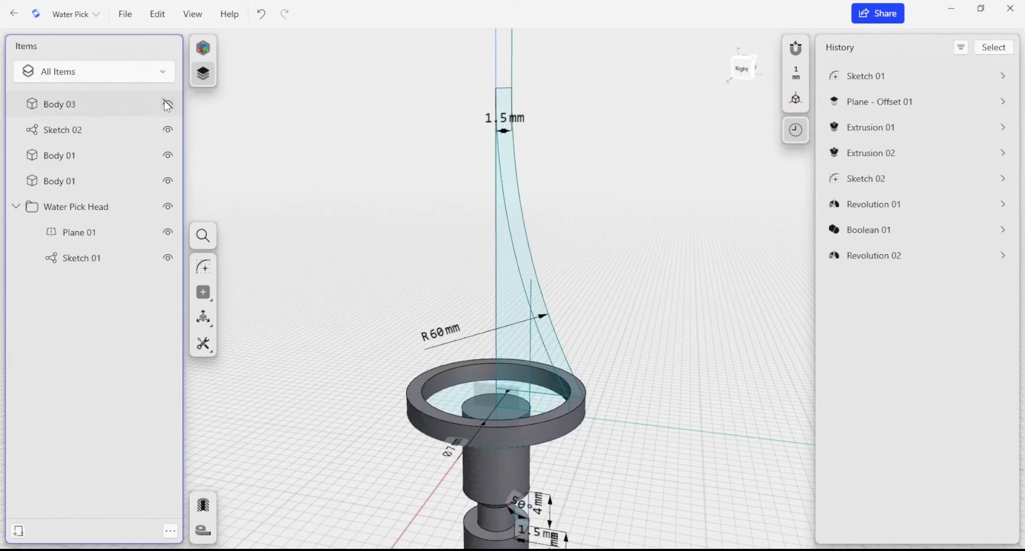
{"action": "left_click", "coordinate": [168, 104]}
Unite the revolved cone body with the two other bodies, the ring and the shaft, keeping no originals.
{"action": "right_click_drag", "start_coordinate": [433, 307], "coordinate": [378, 291]}
{"action": "right_click_drag", "start_coordinate": [558, 289], "coordinate": [521, 324]}
{"action": "left_click", "coordinate": [116, 114]}
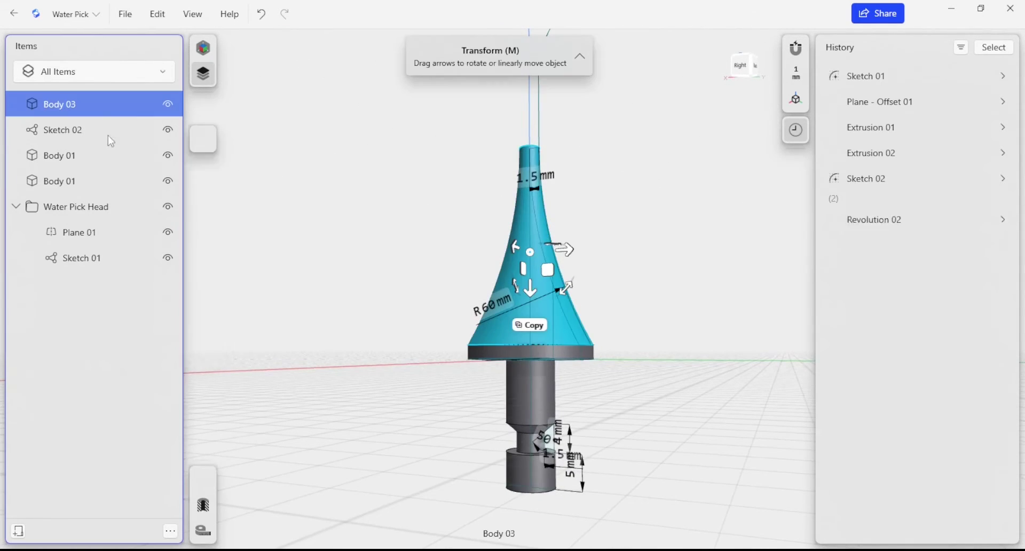
{"action": "left_click", "coordinate": [98, 158], "text": "shift"}
{"action": "left_click", "coordinate": [92, 184], "text": "ctrl"}
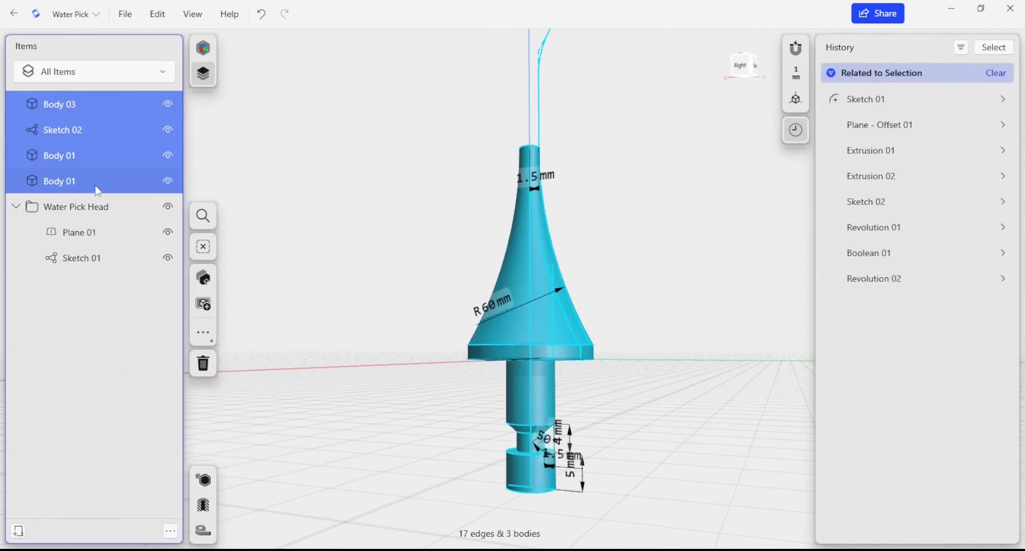
{"action": "left_click", "coordinate": [85, 131], "text": "ctrl"}
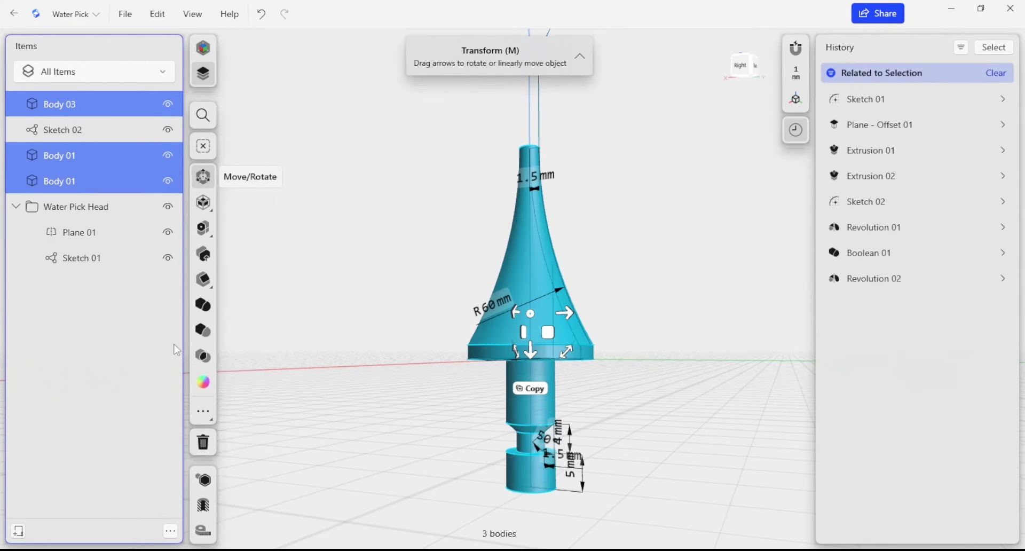
{"action": "left_click", "coordinate": [203, 305]}
{"action": "left_click", "coordinate": [204, 258]}
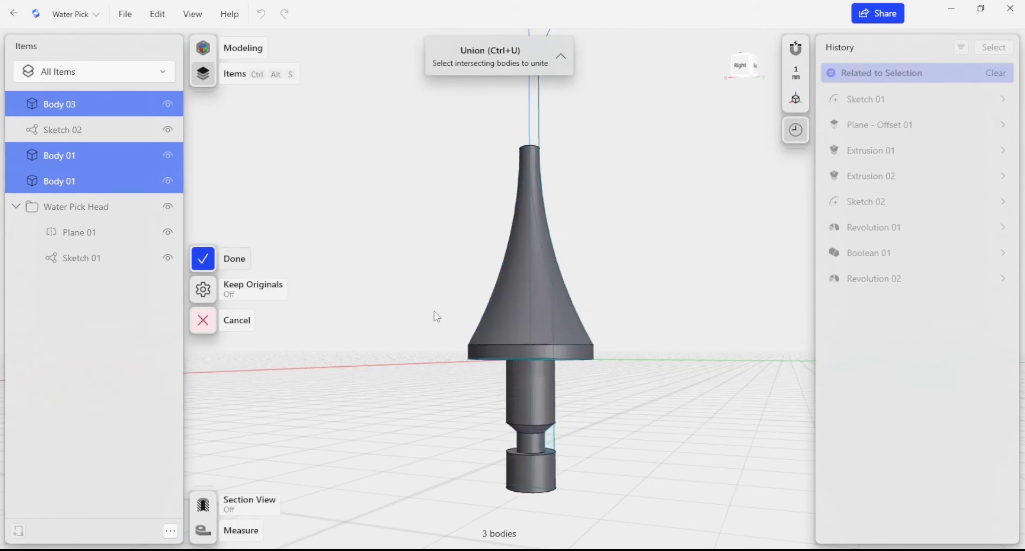
Examine the united body from below, from the side and at its flat tip.
{"action": "right_click_drag", "start_coordinate": [626, 376], "coordinate": [751, 289]}
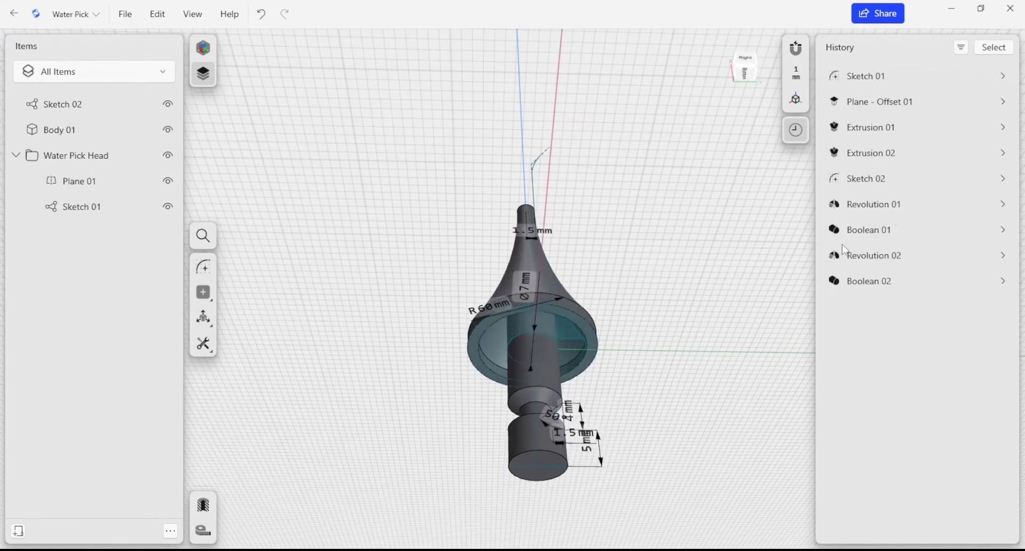
{"action": "left_click", "coordinate": [168, 130]}
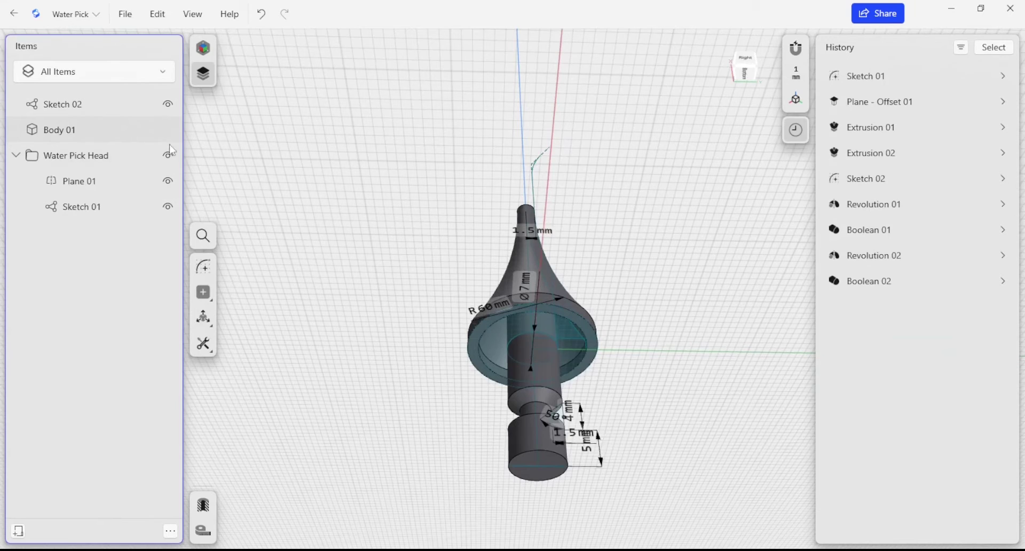
{"action": "right_click_drag", "start_coordinate": [429, 219], "coordinate": [615, 133]}
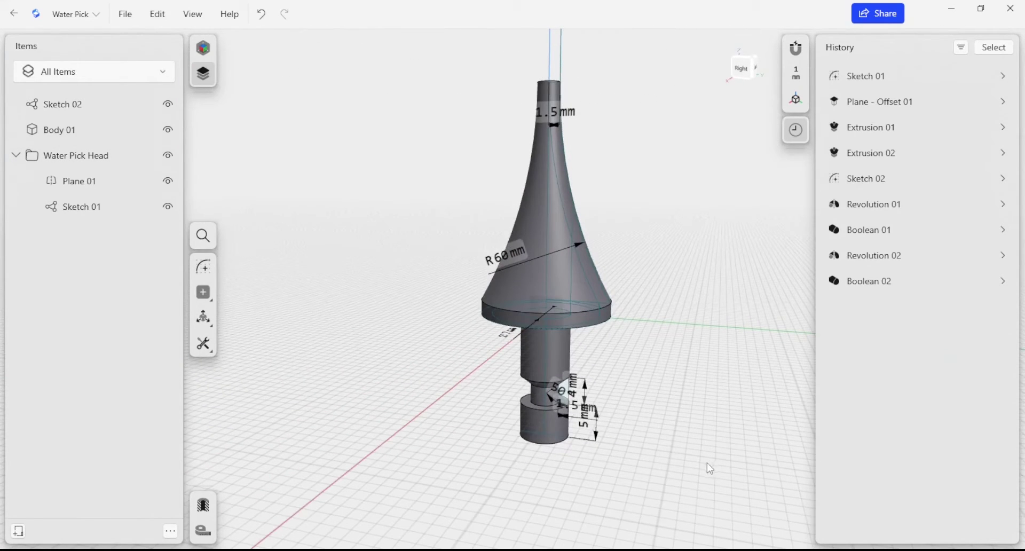
{"action": "right_click_drag", "start_coordinate": [689, 414], "coordinate": [652, 323]}
{"action": "scroll", "coordinate": [540, 203], "scroll_direction": "up", "scroll_amount": 5}
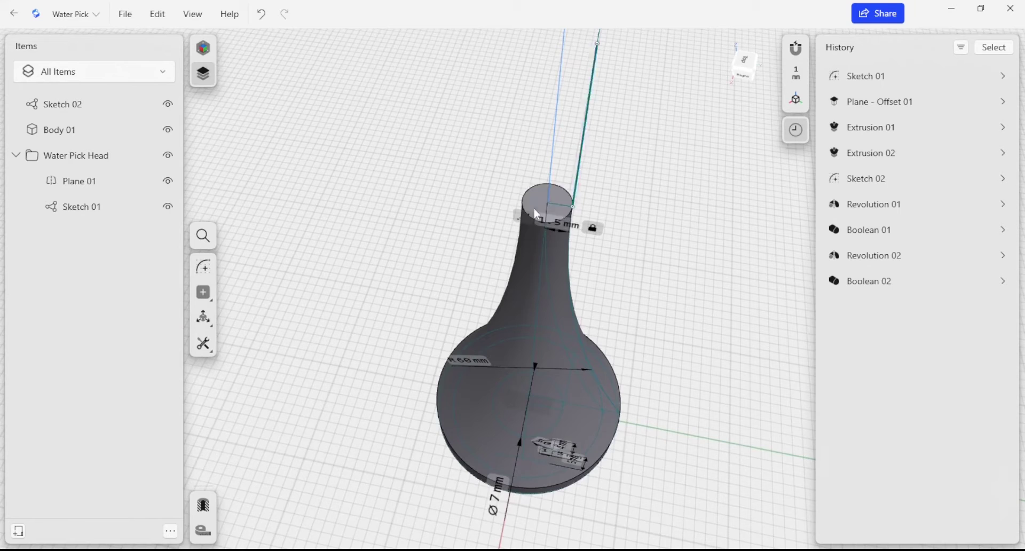
{"action": "right_click_drag", "start_coordinate": [676, 282], "coordinate": [686, 197]}
{"action": "scroll", "coordinate": [652, 295], "scroll_direction": "down", "scroll_amount": 3}
{"action": "middle_click_drag", "start_coordinate": [652, 338], "coordinate": [633, 284]}
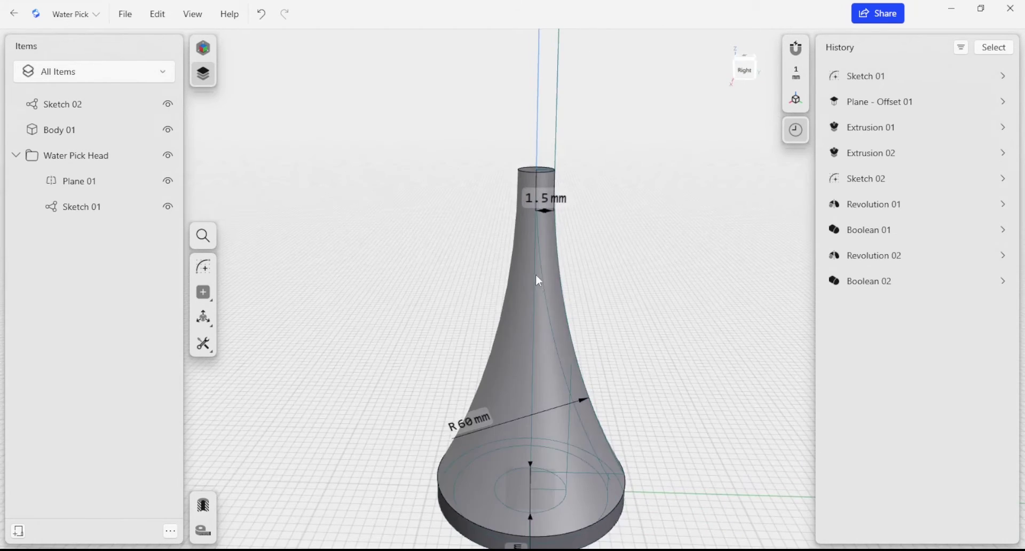
Start a new sketch on the flat circular face at the cone's tip, leaving the Line tool unused.
{"action": "right_click_drag", "start_coordinate": [662, 127], "coordinate": [528, 209]}
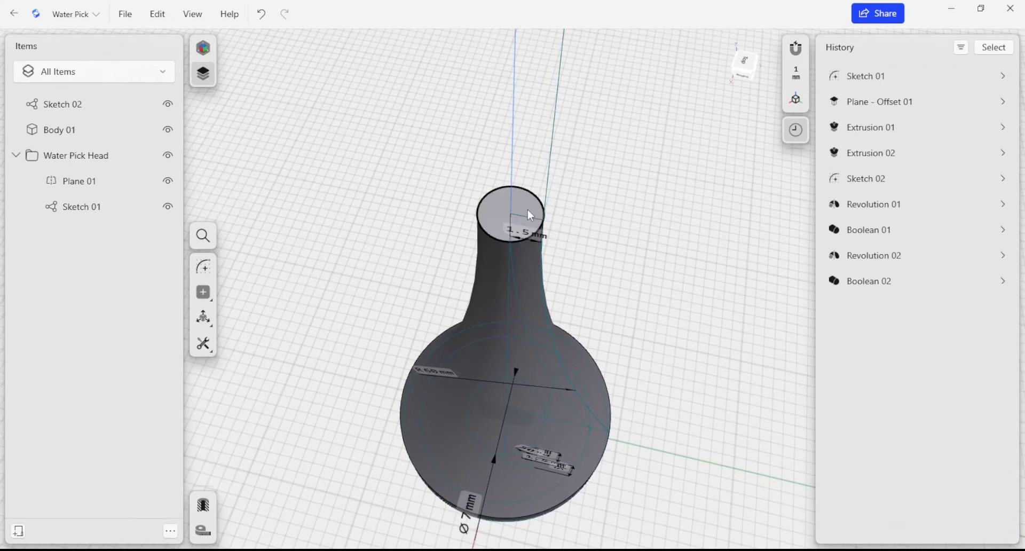
{"action": "left_click", "coordinate": [528, 209]}
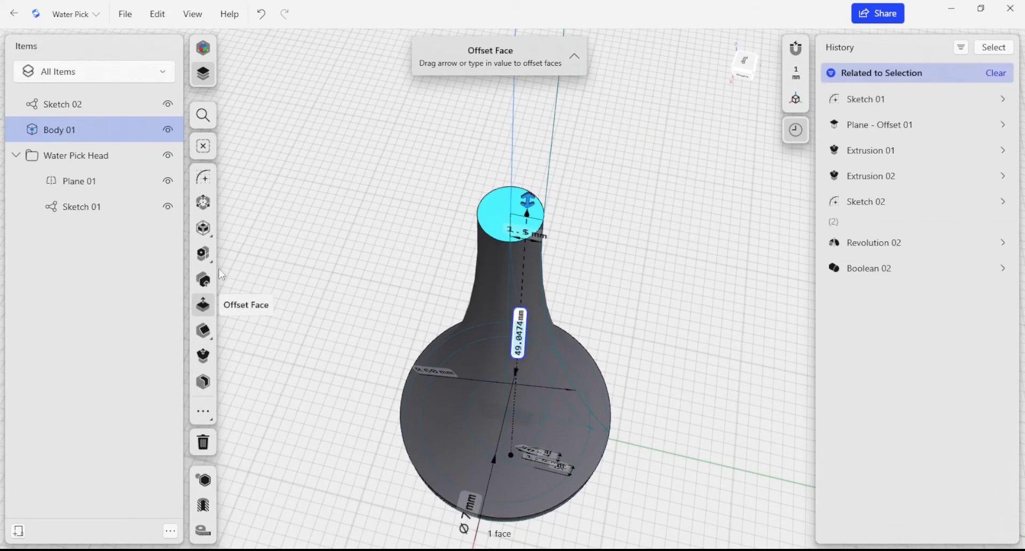
{"action": "left_click", "coordinate": [203, 177]}
{"action": "scroll", "coordinate": [523, 290], "scroll_direction": "down", "scroll_amount": 5}
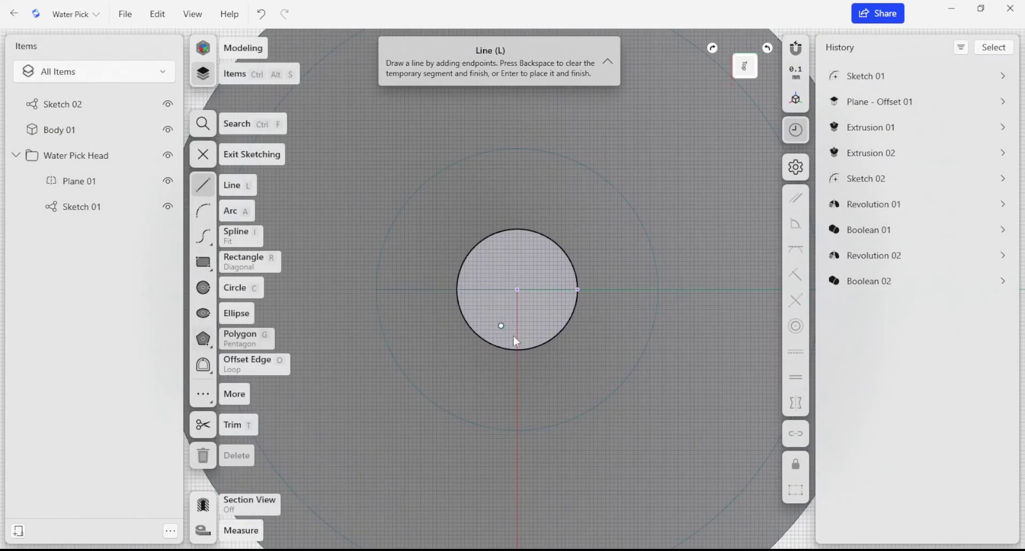
{"action": "key", "text": "Escape"}
Offset the tip face's circular edge inward with an Offset Edge value of -1 mm.
{"action": "mouse_move", "coordinate": [569, 322]}
{"action": "right_mouse_down"}
{"action": "mouse_move", "coordinate": [572, 283]}
{"action": "mouse_move", "coordinate": [527, 277]}
{"action": "right_mouse_up"}
{"action": "left_click", "coordinate": [546, 329]}
{"action": "key", "text": "o"}
{"action": "left_click_drag", "start_coordinate": [549, 330], "coordinate": [541, 302]}
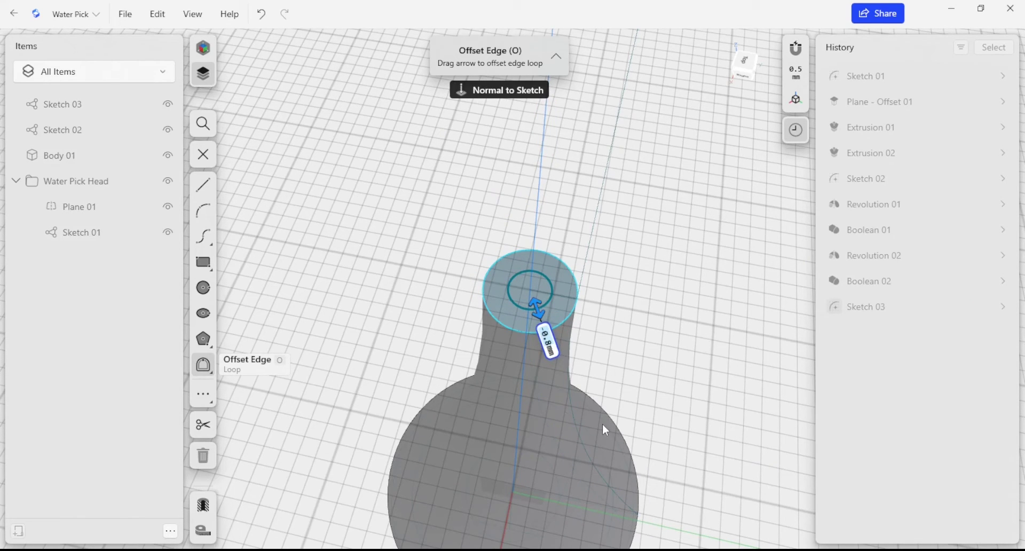
{"action": "key", "text": "BackSpace"}
{"action": "type", "text": "-1"}
{"action": "key", "text": "Return"}
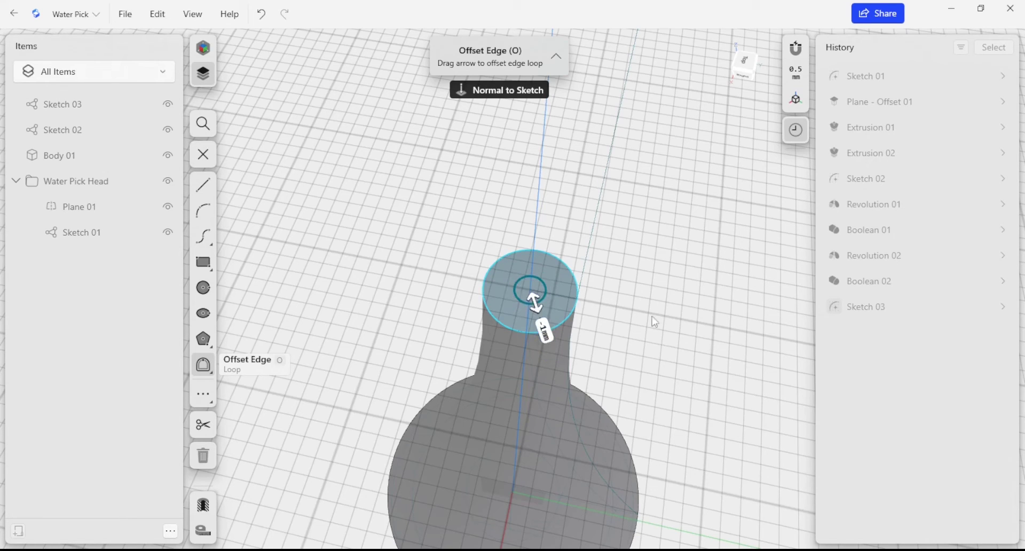
{"action": "scroll", "coordinate": [577, 295], "scroll_direction": "down", "scroll_amount": 1}
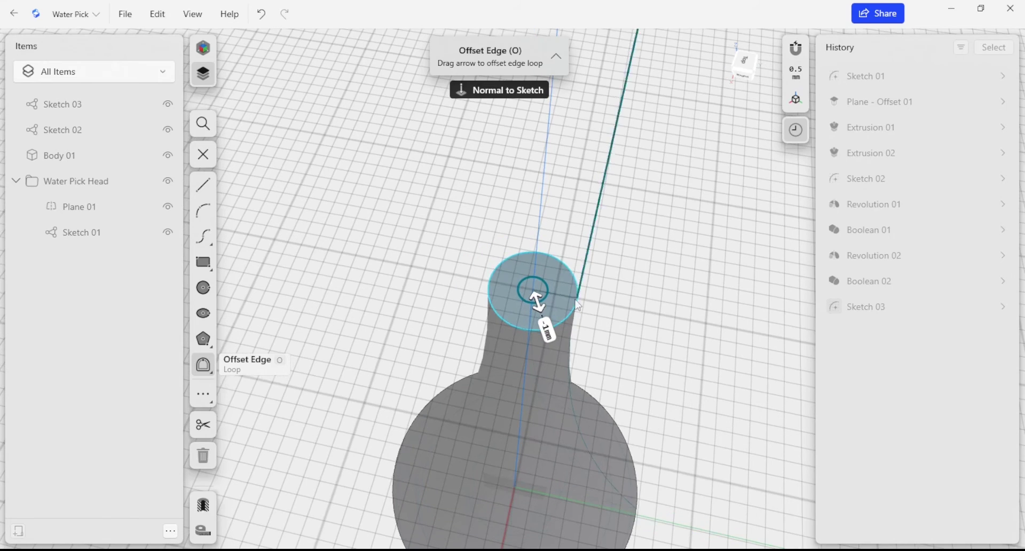
{"action": "left_click", "coordinate": [314, 287]}
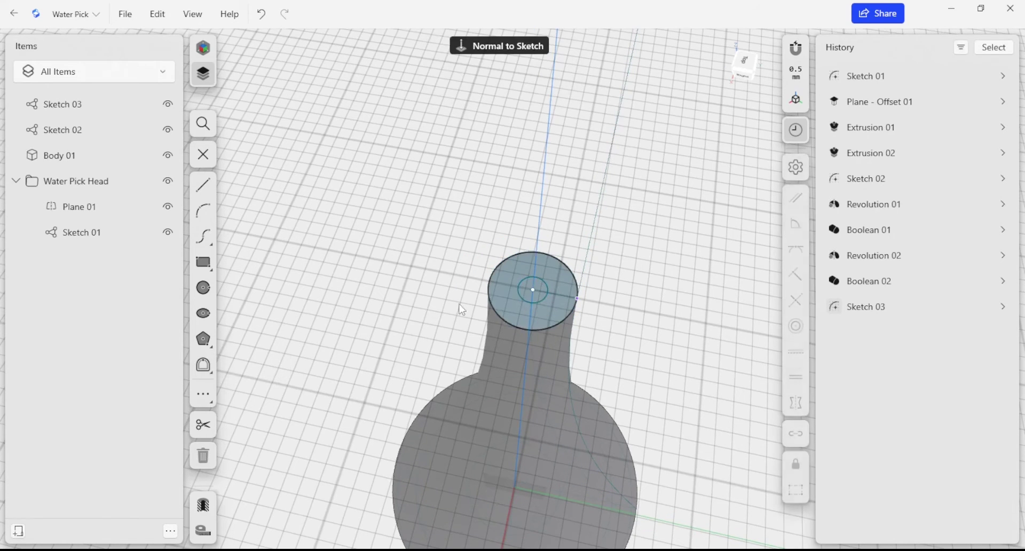
Extrude the small inner circle at the tip by -57 mm through the whole head, with the result set to Subtract.
{"action": "left_click", "coordinate": [537, 292]}
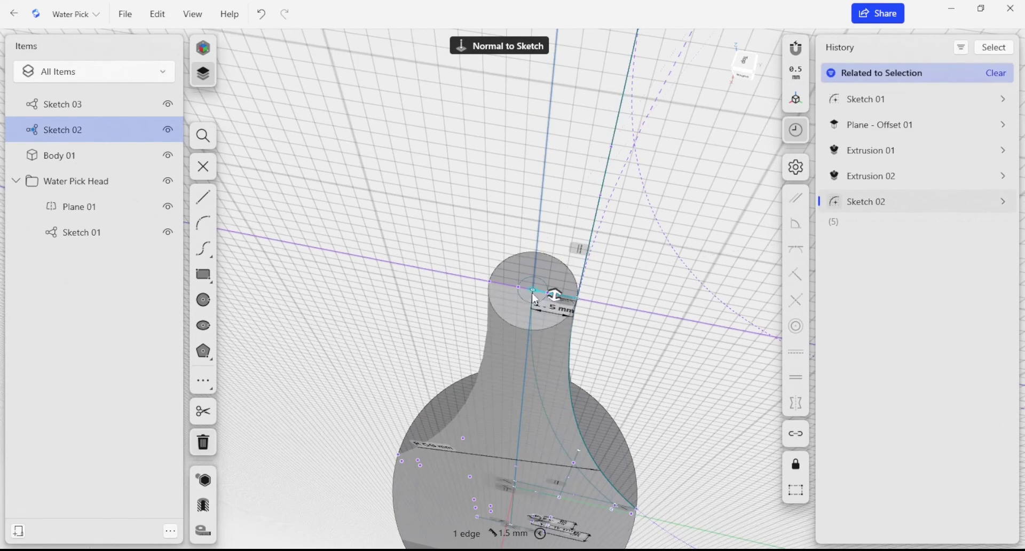
{"action": "left_click", "coordinate": [529, 300]}
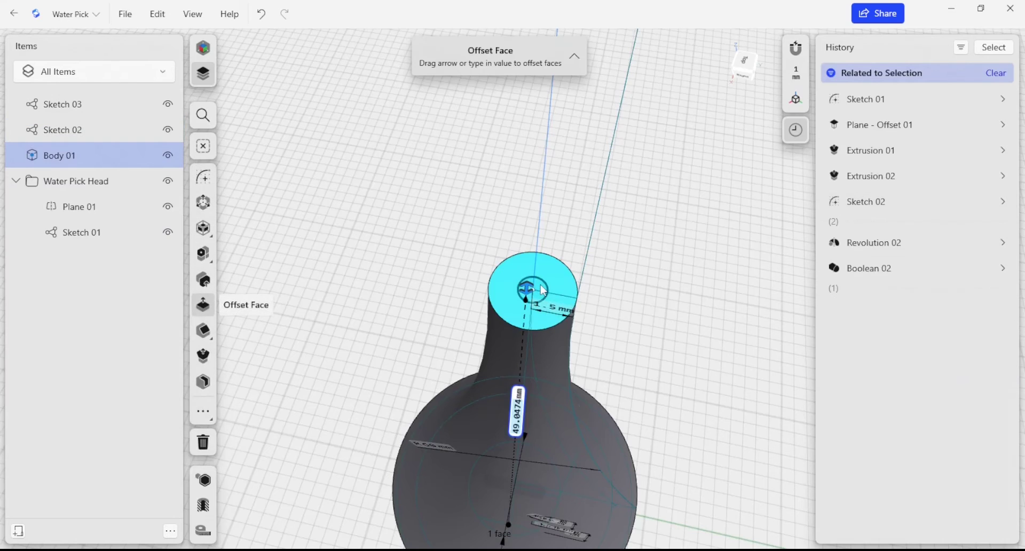
{"action": "left_click", "coordinate": [541, 290]}
{"action": "mouse_move", "coordinate": [604, 336]}
{"action": "right_mouse_down"}
{"action": "mouse_move", "coordinate": [615, 322]}
{"action": "mouse_move", "coordinate": [630, 328]}
{"action": "mouse_move", "coordinate": [602, 238]}
{"action": "mouse_move", "coordinate": [579, 247]}
{"action": "mouse_move", "coordinate": [608, 222]}
{"action": "mouse_move", "coordinate": [562, 188]}
{"action": "right_mouse_up"}
{"action": "scroll", "coordinate": [630, 328], "scroll_direction": "down", "scroll_amount": 4}
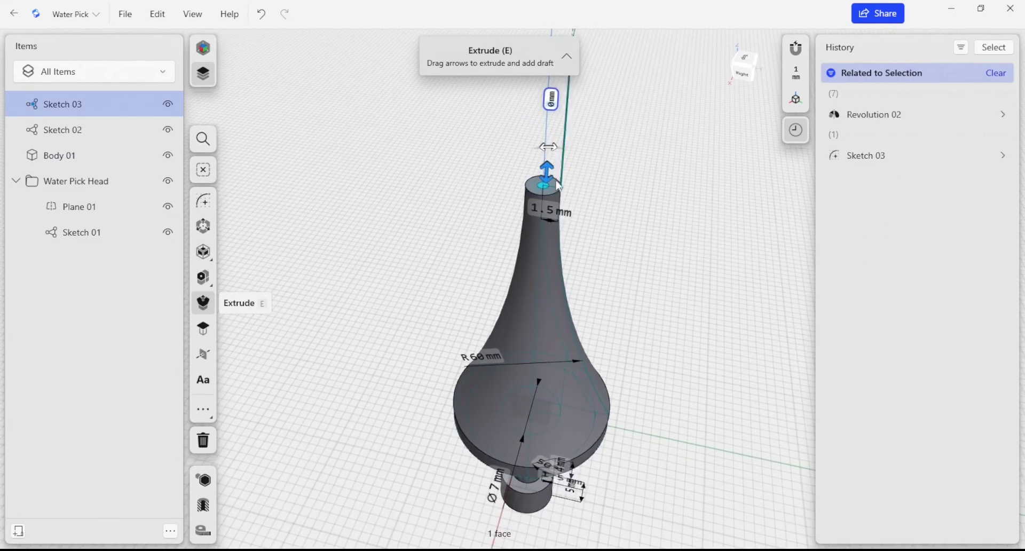
{"action": "left_click_drag", "start_coordinate": [551, 178], "coordinate": [532, 525]}
{"action": "mouse_move", "coordinate": [663, 179]}
{"action": "right_mouse_down"}
{"action": "mouse_move", "coordinate": [641, 247]}
{"action": "mouse_move", "coordinate": [662, 224]}
{"action": "mouse_move", "coordinate": [661, 166]}
{"action": "mouse_move", "coordinate": [651, 228]}
{"action": "mouse_move", "coordinate": [666, 239]}
{"action": "mouse_move", "coordinate": [603, 416]}
{"action": "mouse_move", "coordinate": [577, 300]}
{"action": "right_mouse_up"}
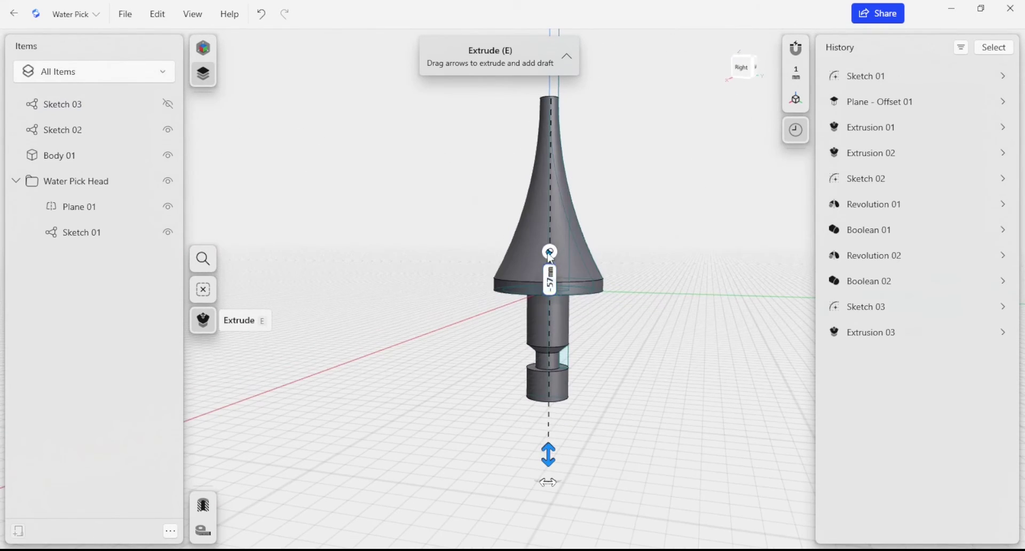
{"action": "left_click", "coordinate": [550, 253]}
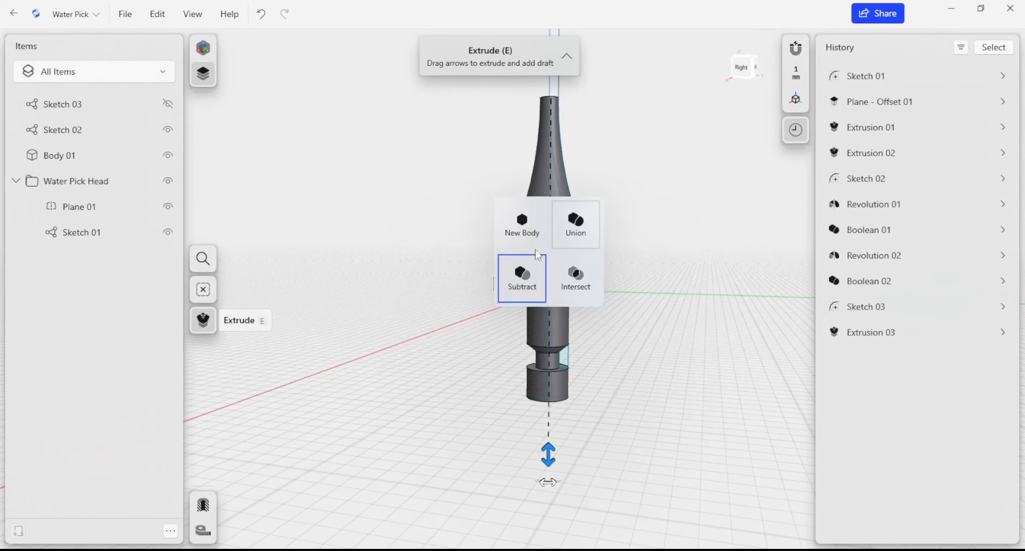
{"action": "left_click", "coordinate": [522, 296]}
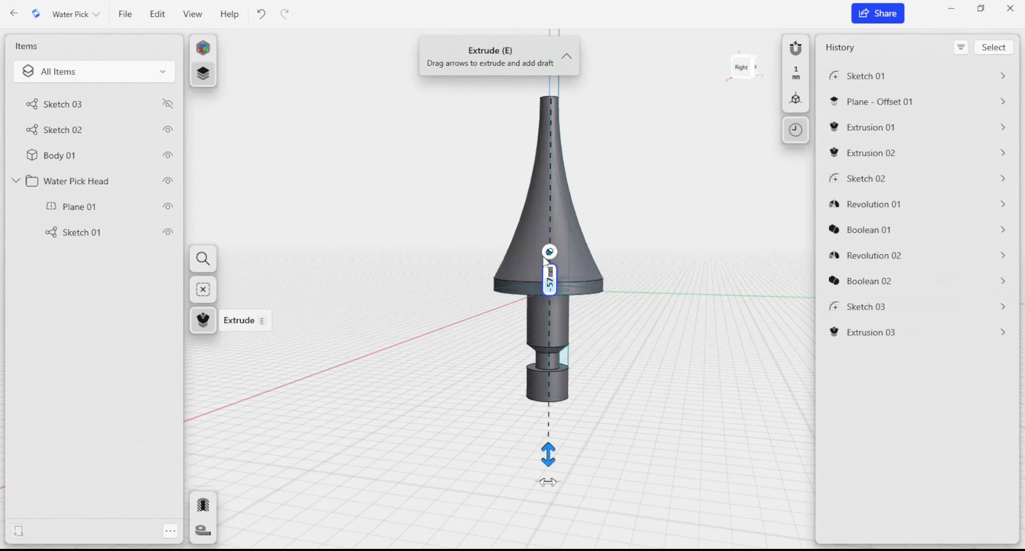
Set the draft angle of the subtracting extrusion to -1° so the bore widens towards the shaft's lower end.
{"action": "right_click_drag", "start_coordinate": [617, 477], "coordinate": [623, 409]}
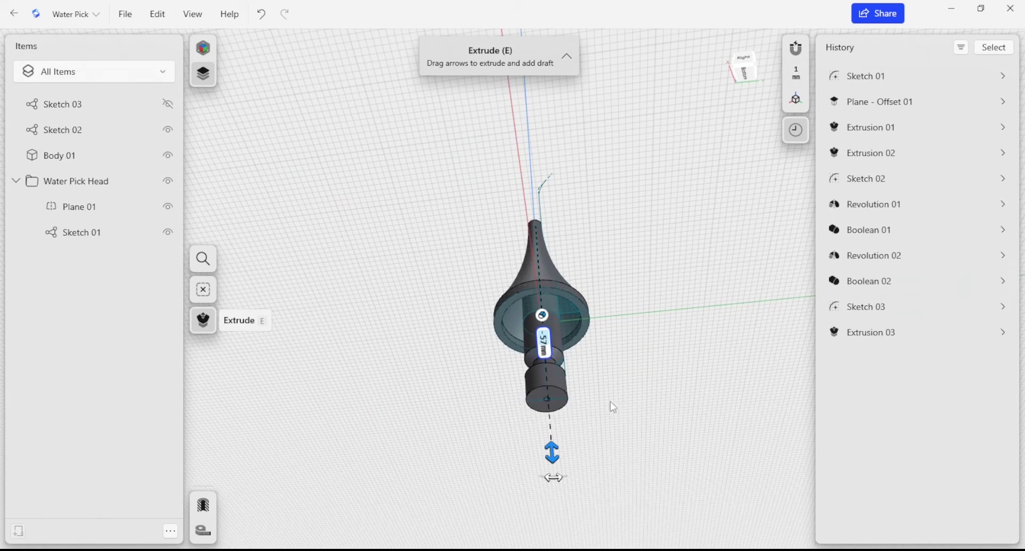
{"action": "scroll", "coordinate": [575, 417], "scroll_direction": "up", "scroll_amount": 2}
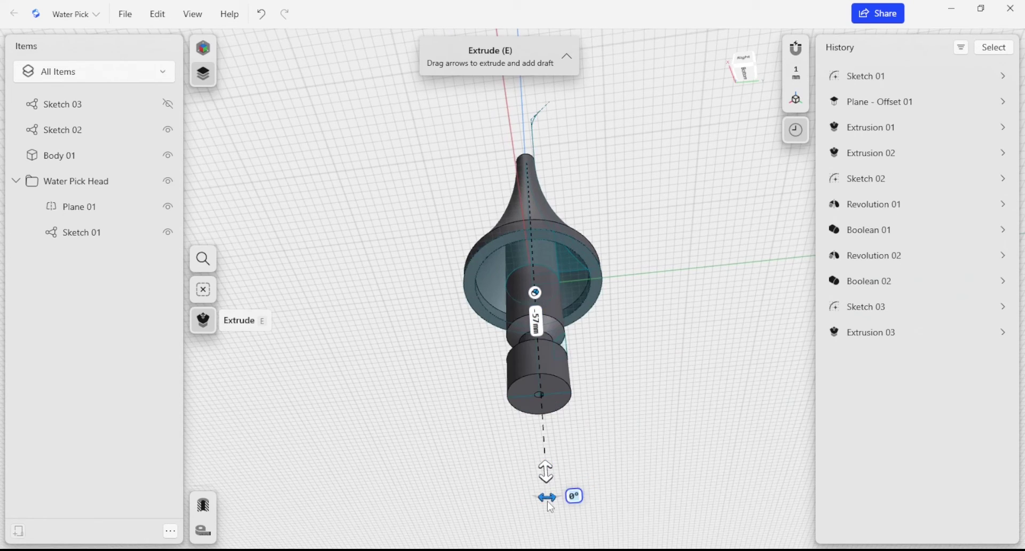
{"action": "left_click_drag", "start_coordinate": [548, 501], "coordinate": [546, 502]}
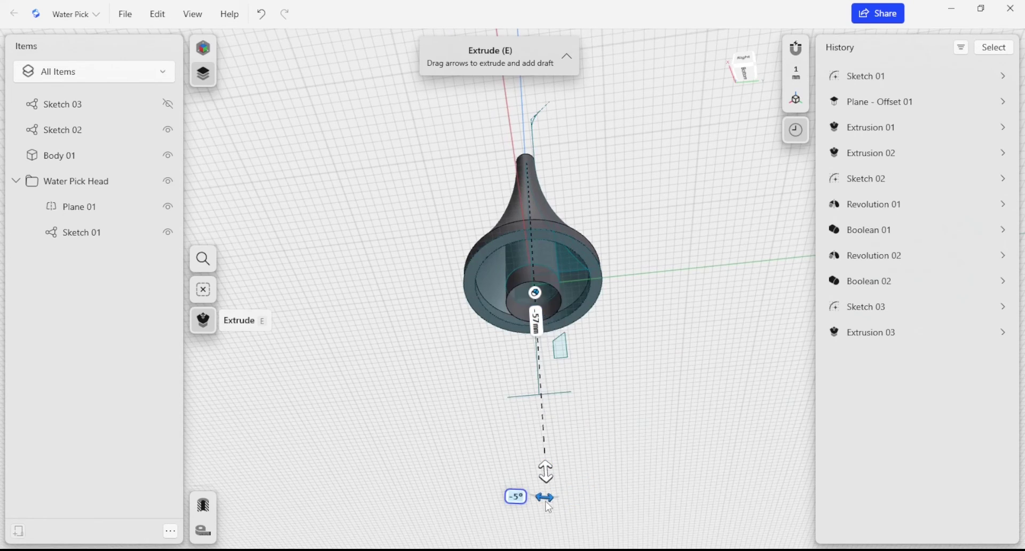
{"action": "left_click", "coordinate": [516, 498]}
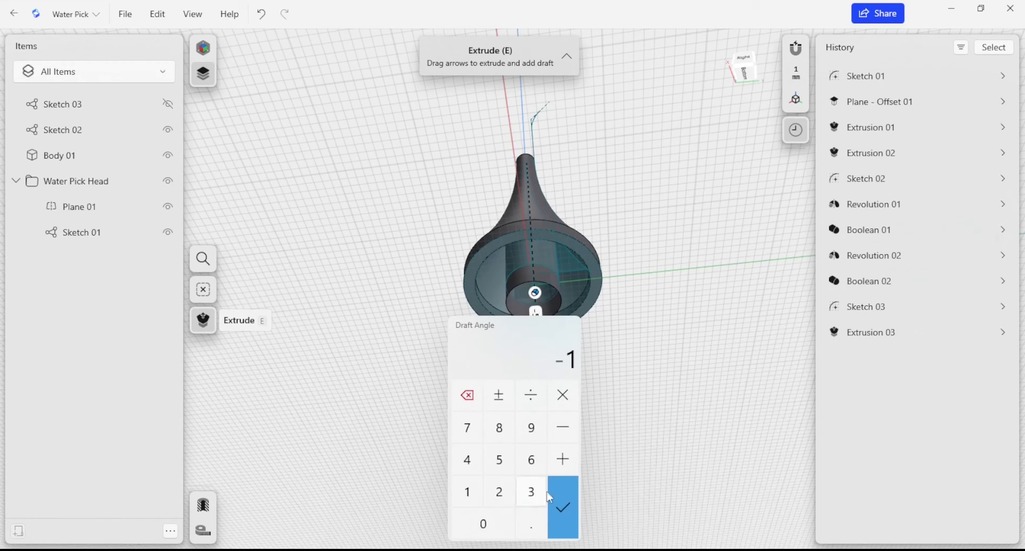
{"action": "left_click", "coordinate": [567, 504]}
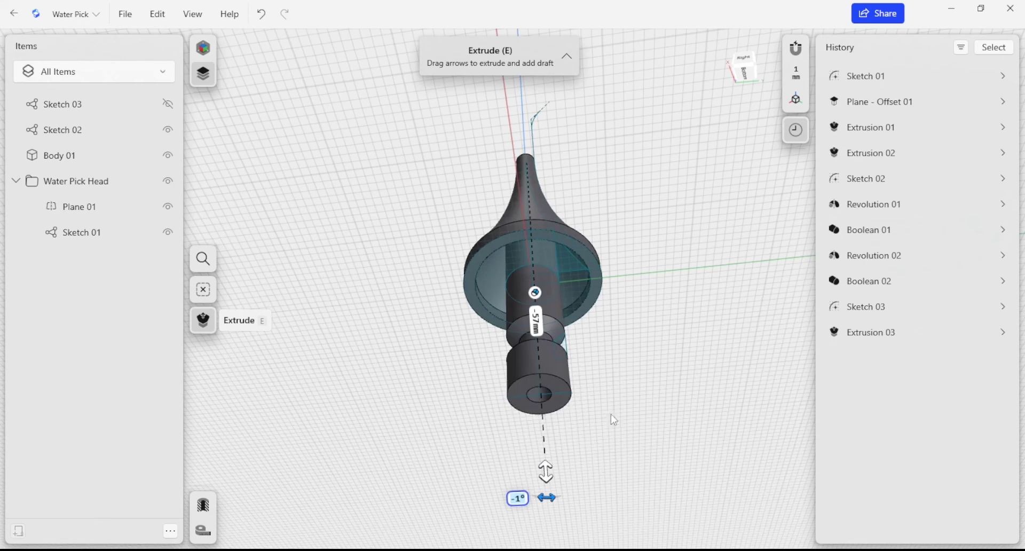
Open the tapered bore extrusion's parameters in the history and examine the head from the side and from below.
{"action": "right_click_drag", "start_coordinate": [657, 292], "coordinate": [540, 447]}
{"action": "right_click_drag", "start_coordinate": [662, 355], "coordinate": [619, 353]}
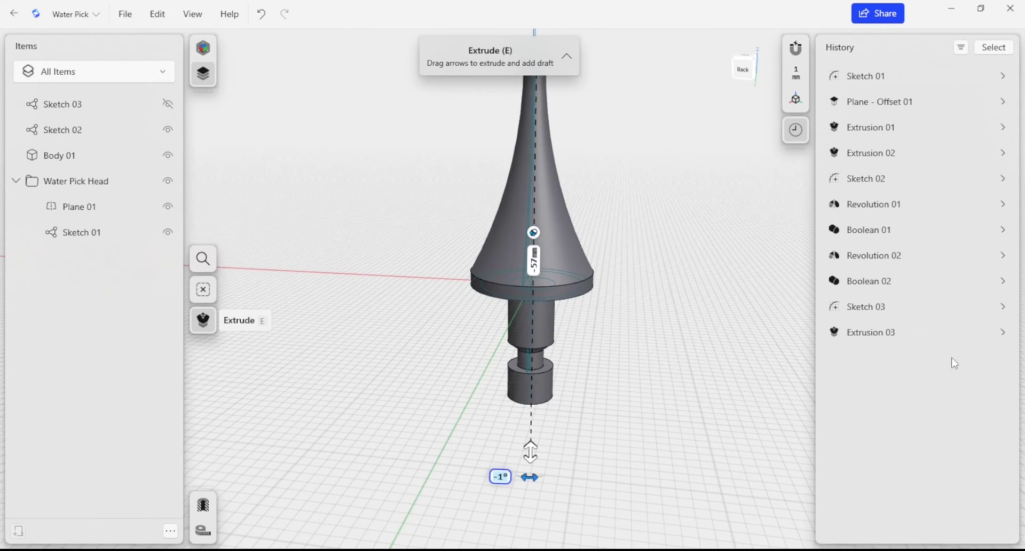
{"action": "left_click", "coordinate": [1000, 333]}
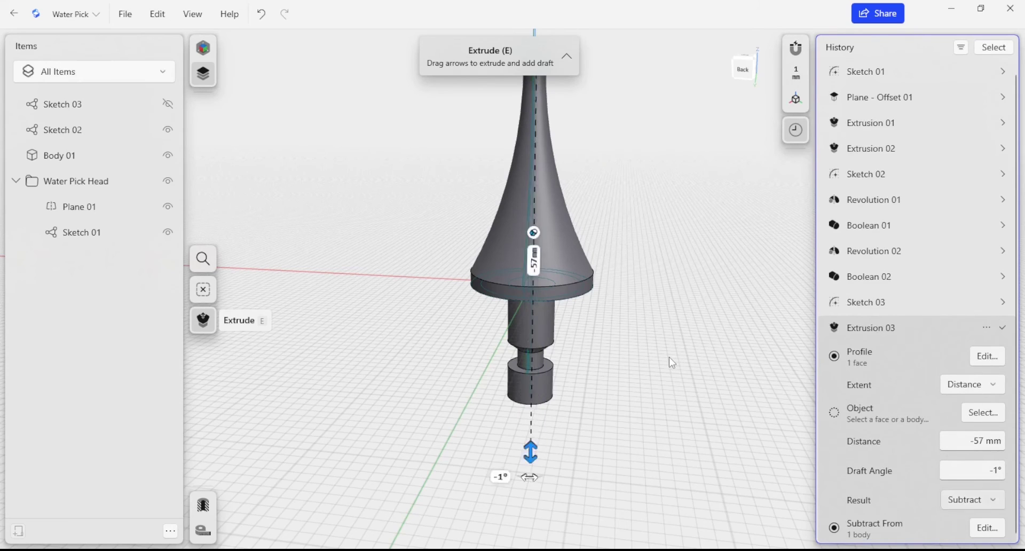
{"action": "mouse_move", "coordinate": [664, 328]}
{"action": "right_mouse_down"}
{"action": "mouse_move", "coordinate": [645, 378]}
{"action": "mouse_move", "coordinate": [636, 325]}
{"action": "mouse_move", "coordinate": [659, 264]}
{"action": "mouse_move", "coordinate": [646, 354]}
{"action": "mouse_move", "coordinate": [595, 398]}
{"action": "mouse_move", "coordinate": [626, 341]}
{"action": "right_mouse_up"}
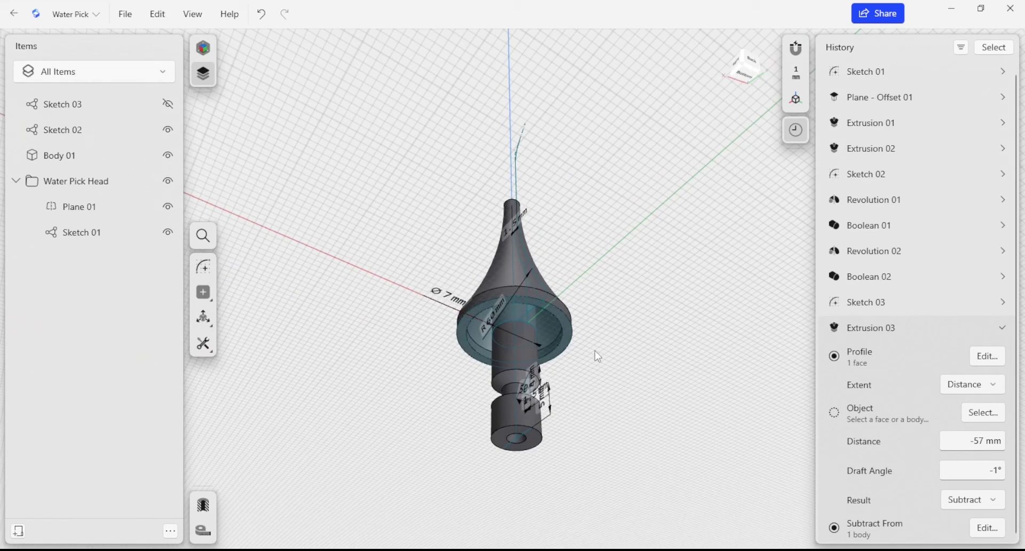
{"action": "right_click_drag", "start_coordinate": [631, 313], "coordinate": [645, 190]}
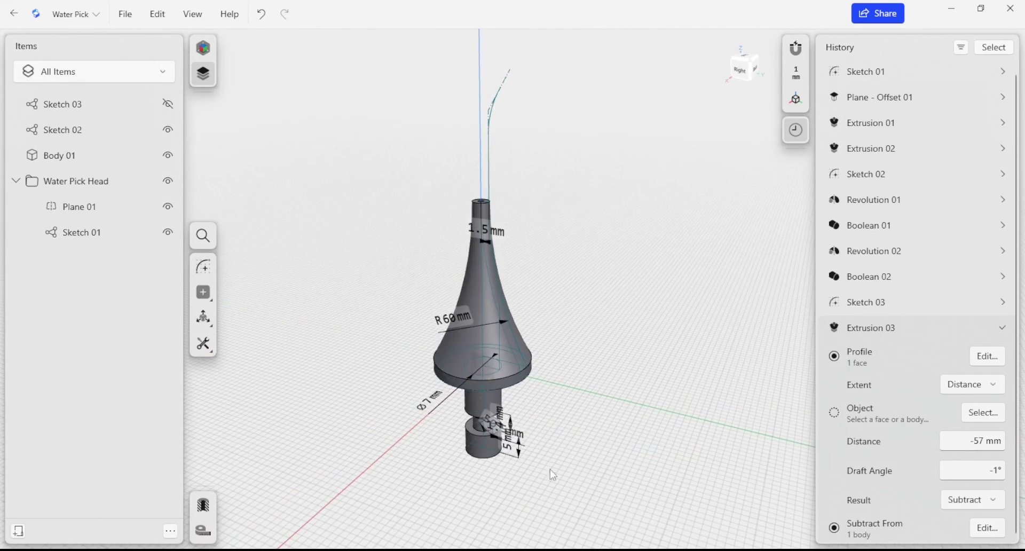
{"action": "right_click_drag", "start_coordinate": [591, 428], "coordinate": [636, 374]}
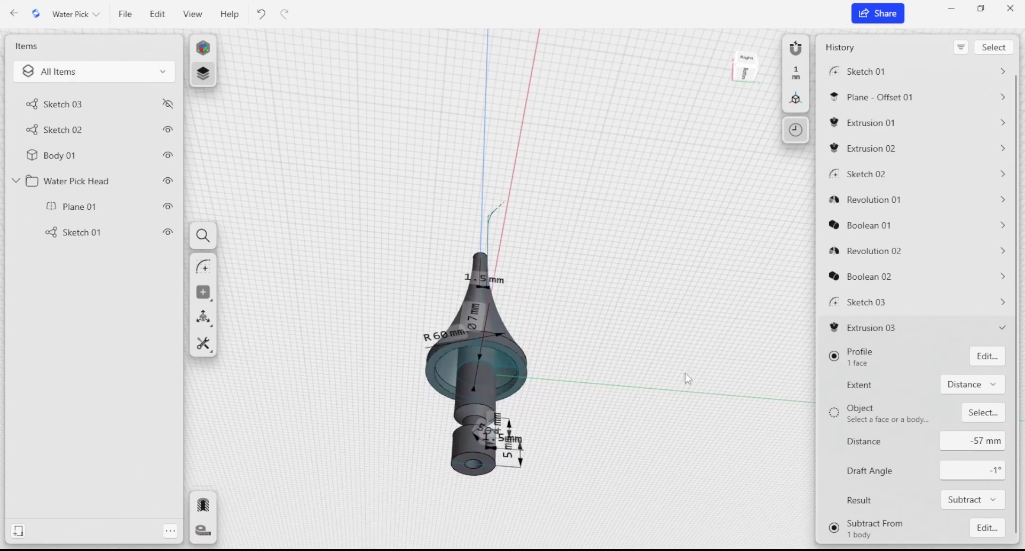
{"action": "middle_click_drag", "start_coordinate": [620, 298], "coordinate": [611, 305]}
{"action": "right_click_drag", "start_coordinate": [613, 310], "coordinate": [573, 373]}
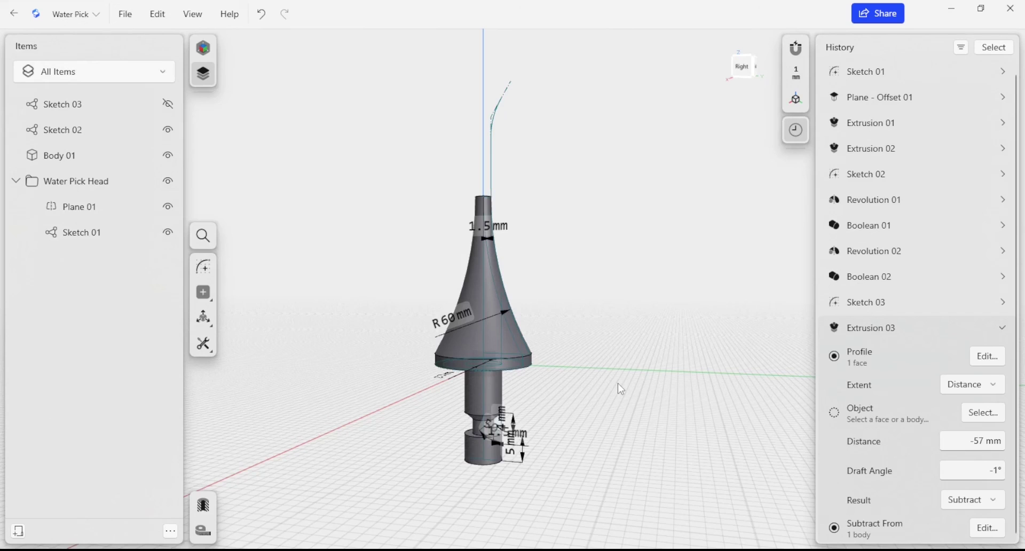